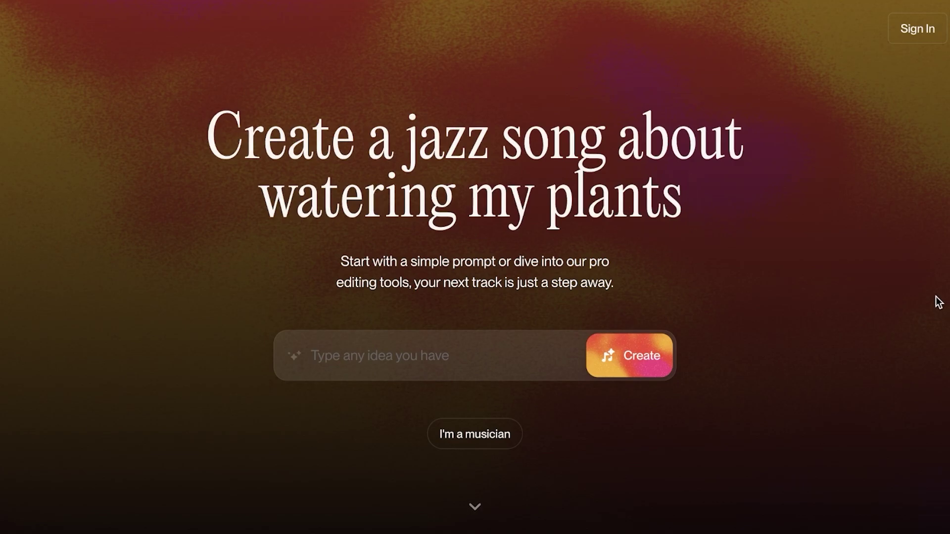
Step: Scroll past the featured songs and feature tiles down to the Free, Pro and Premier plans
scroll(938, 300, "down", 3)
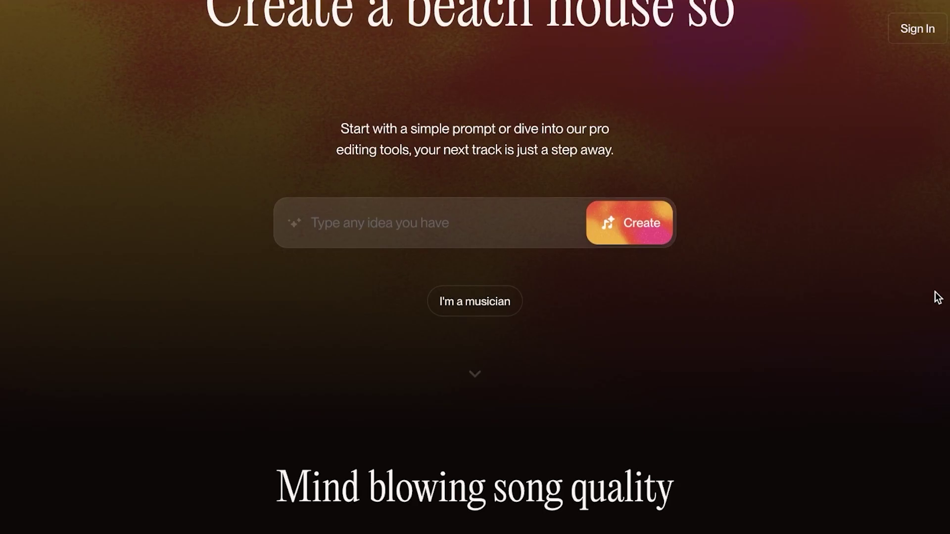
scroll(938, 297, "down", 8)
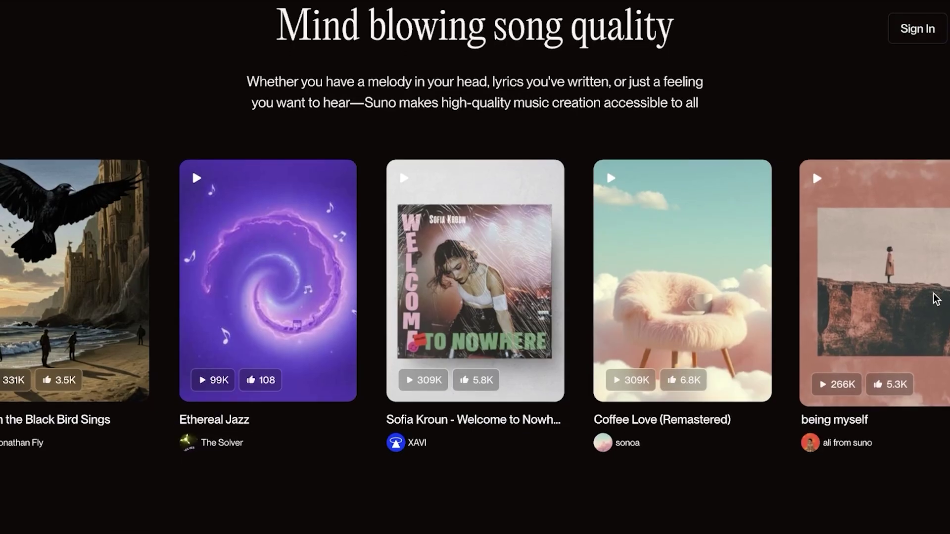
scroll(313, 391, "down", 7)
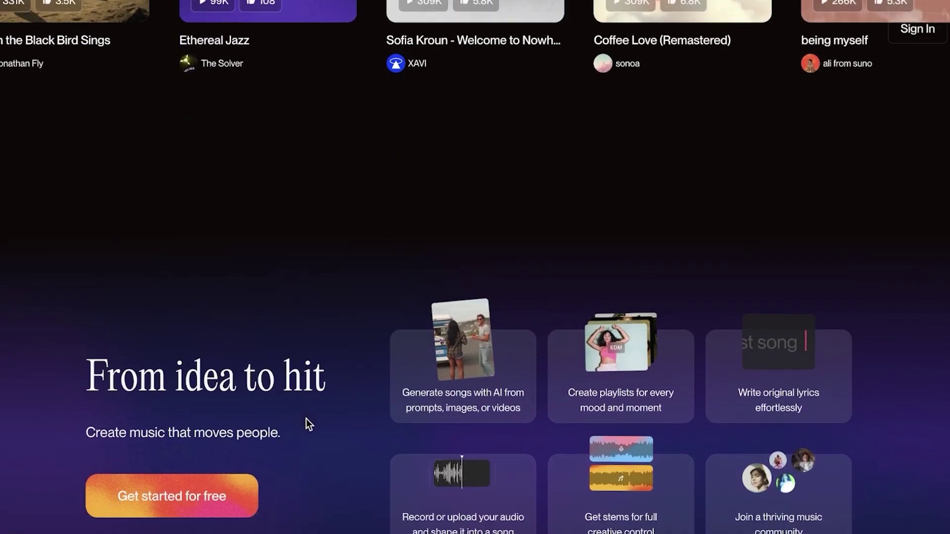
scroll(306, 419, "down", 1)
scroll(307, 425, "down", 2)
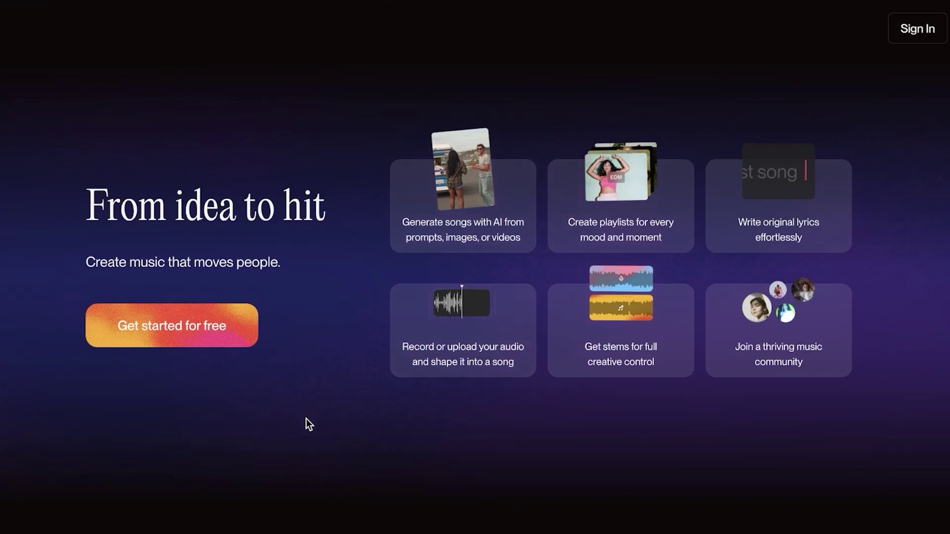
scroll(306, 418, "down", 7)
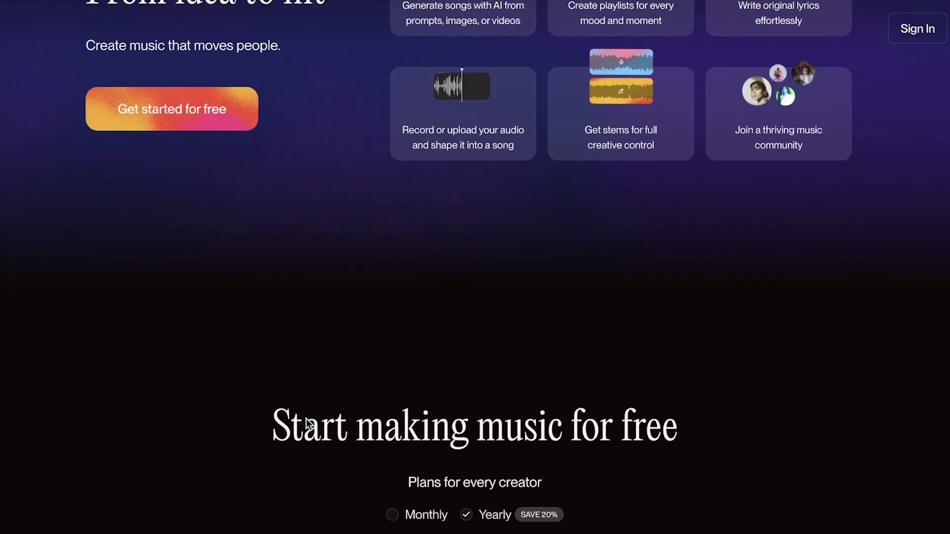
Step: Switch the plans to monthly billing, showing Pro at $10 and Premier at $30
scroll(580, 248, "down", 4)
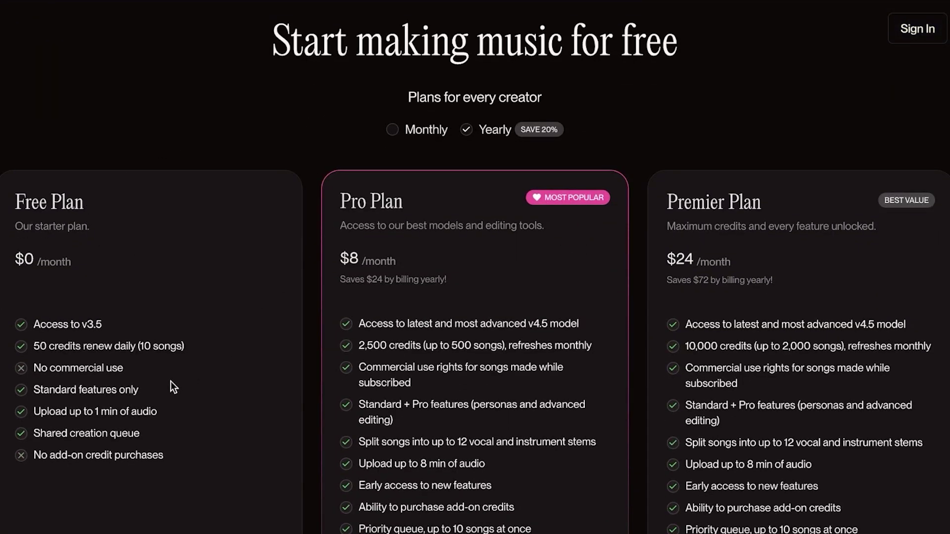
scroll(119, 277, "down", 1)
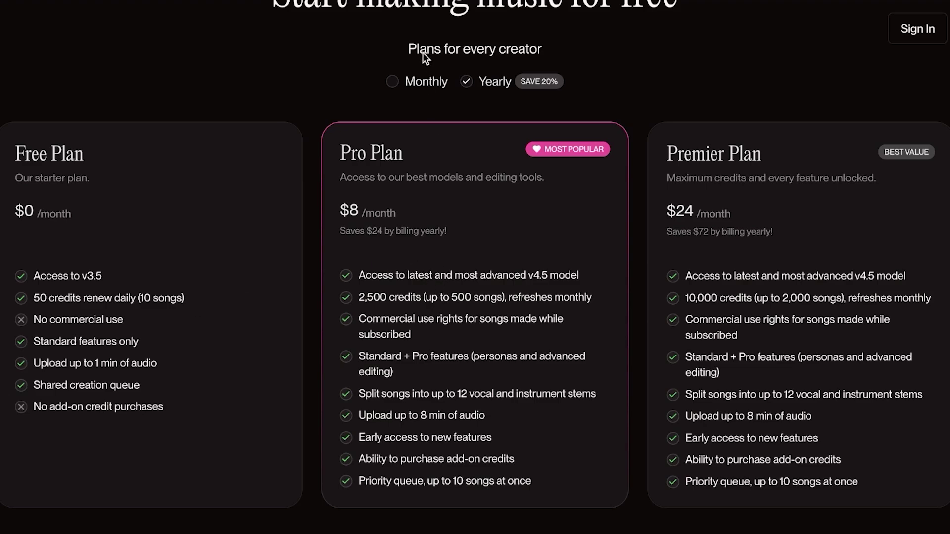
left_click(420, 81)
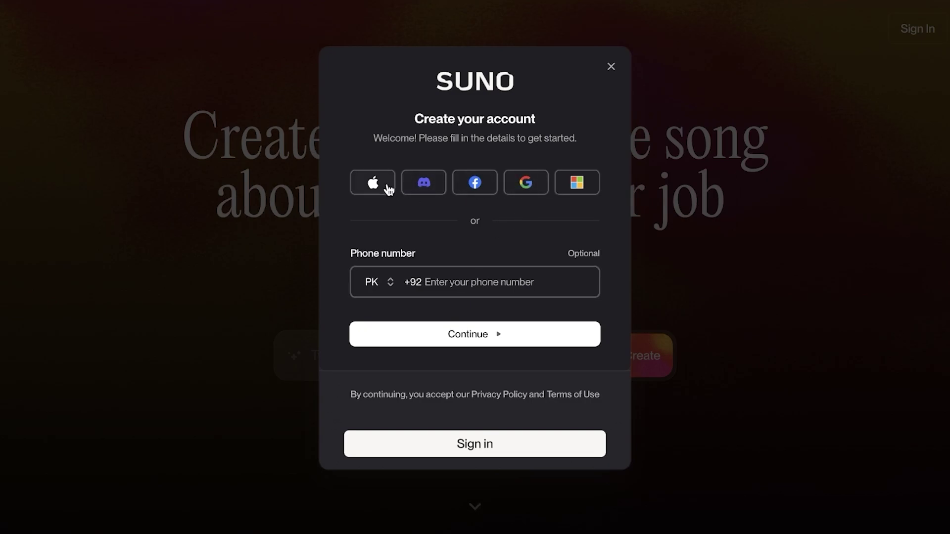
Step: Sign in with the first listed Google account and approve sharing its details with Suno
left_click(533, 184)
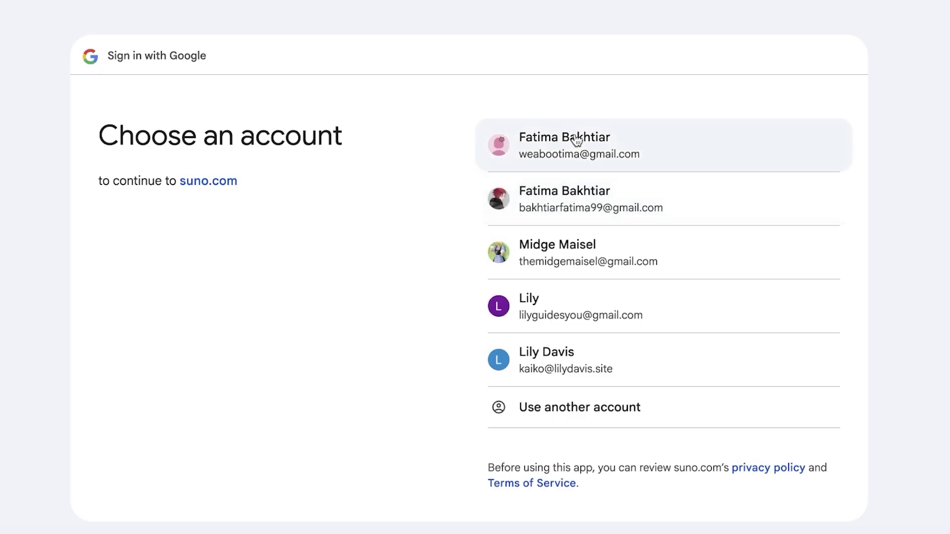
left_click(575, 135)
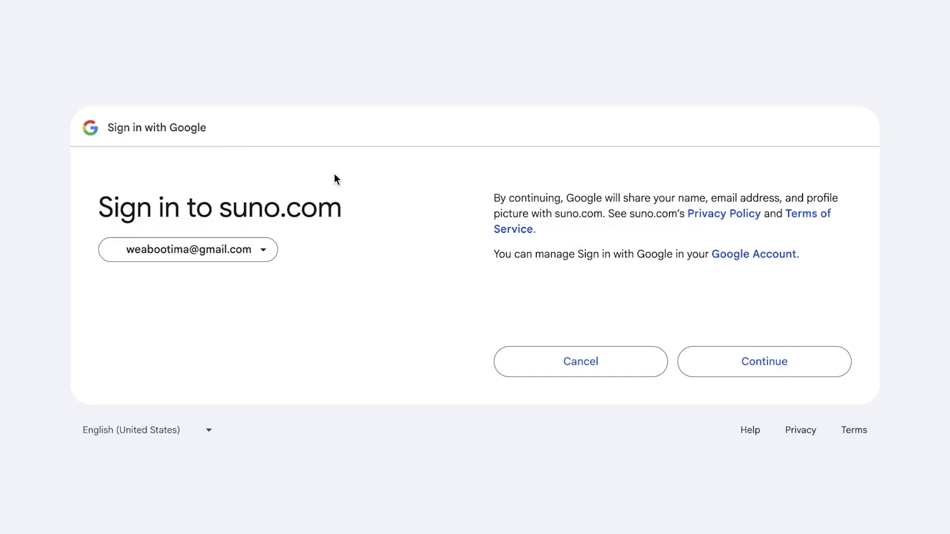
left_click(717, 369)
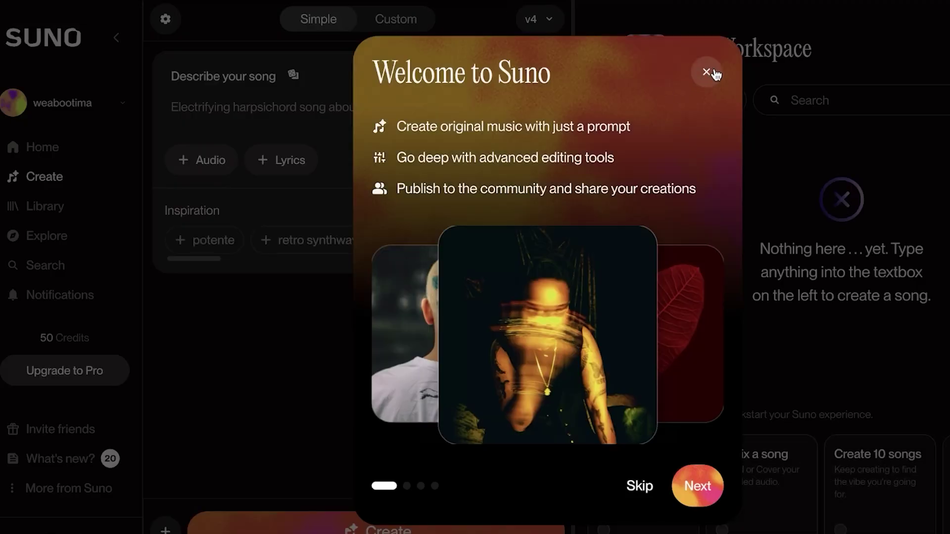
Step: Dismiss the Welcome to Suno dialog and glance at the account options menu
left_click(711, 72)
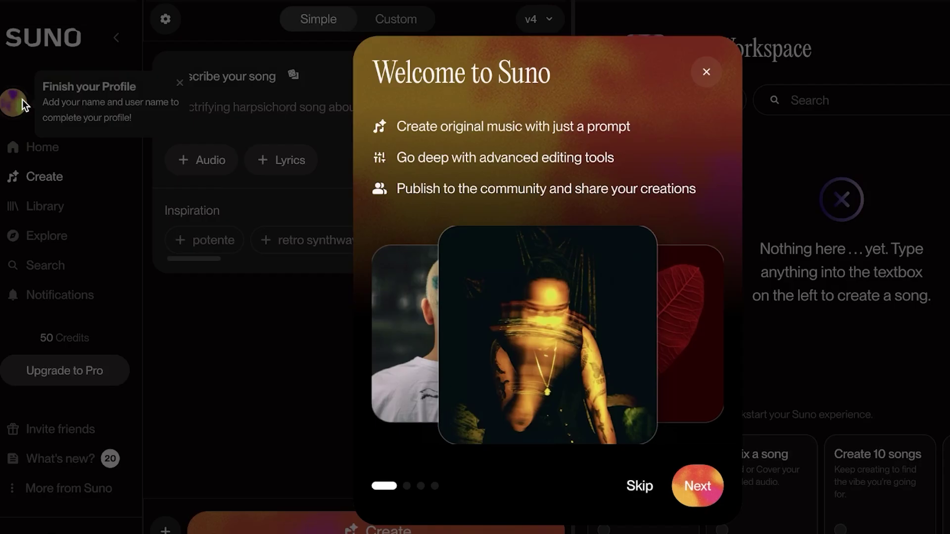
left_click(706, 72)
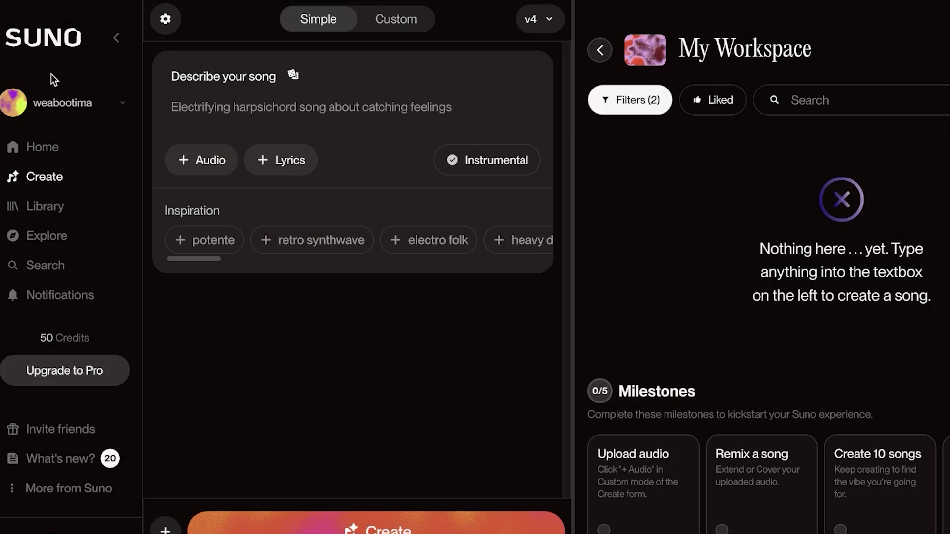
left_click(64, 103)
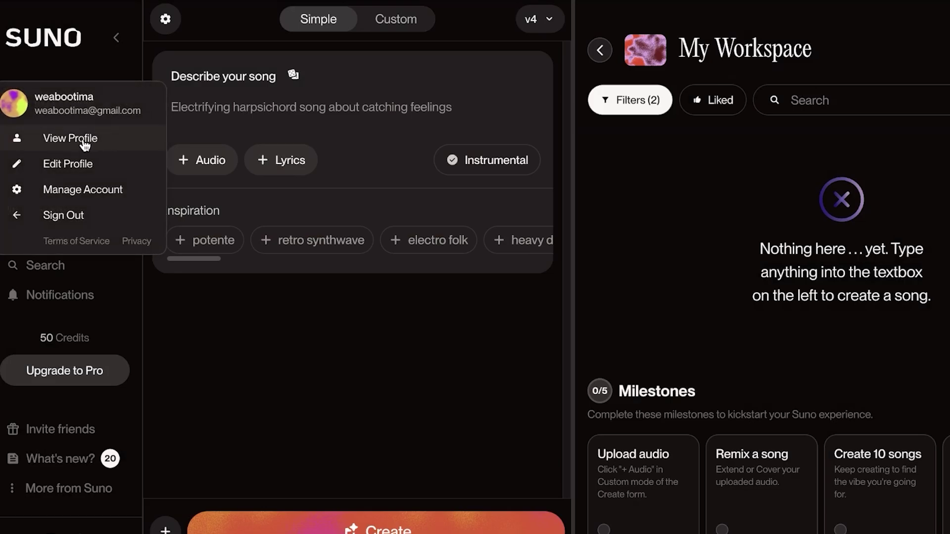
left_click(199, 397)
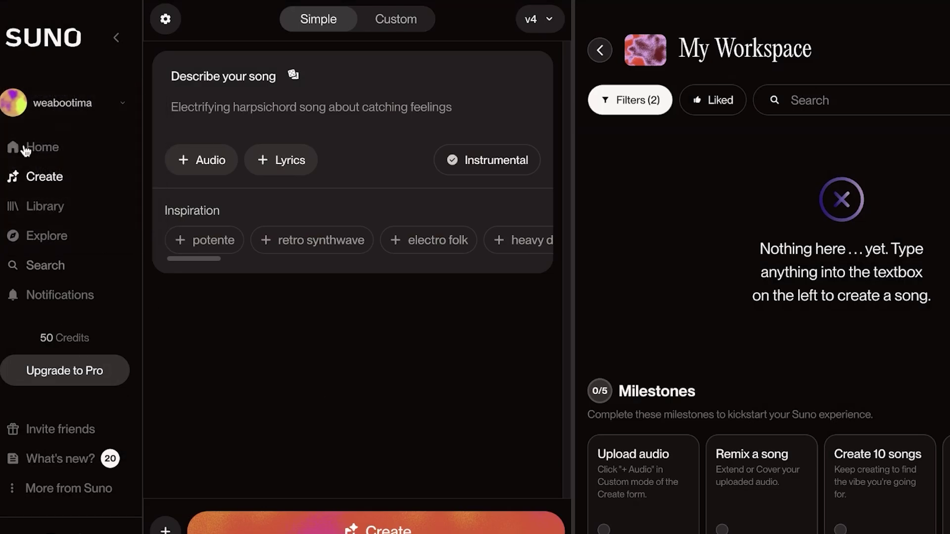
Step: Visit the Home feed, close the Extended Uploads announcement, then return to Create
left_click(50, 149)
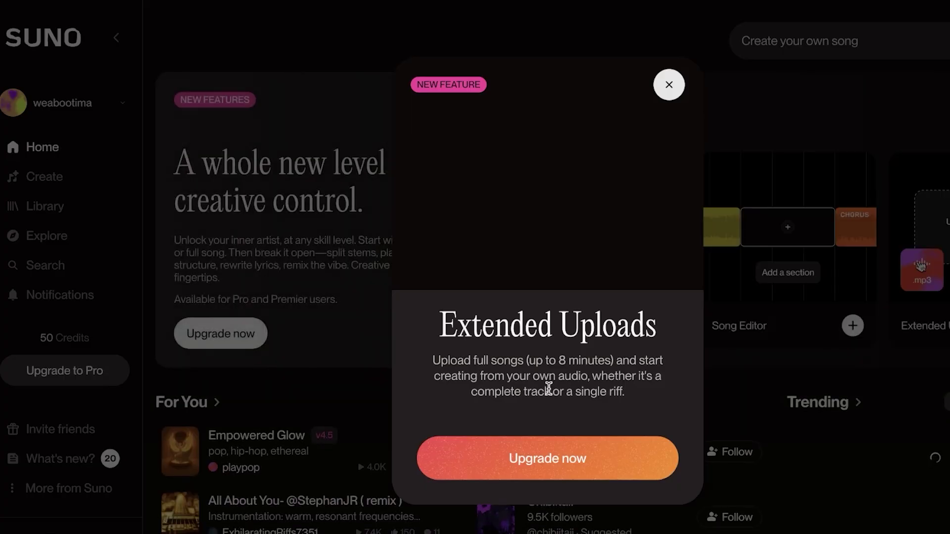
left_click(669, 84)
scroll(625, 183, "down", 5)
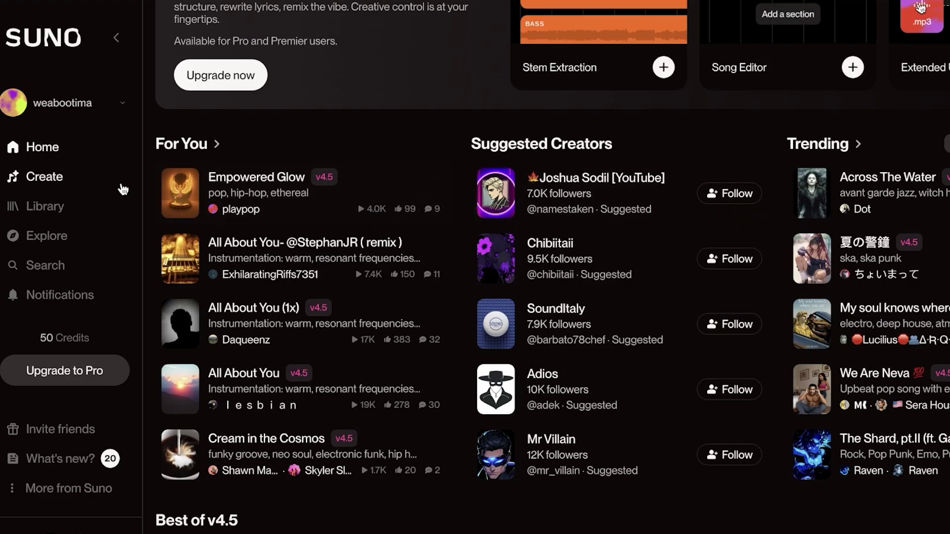
left_click(61, 187)
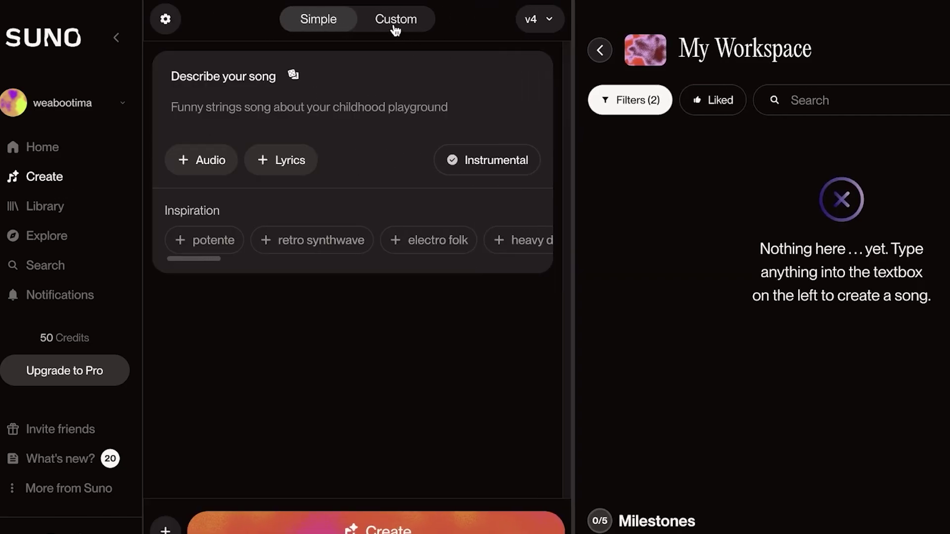
left_click(394, 30)
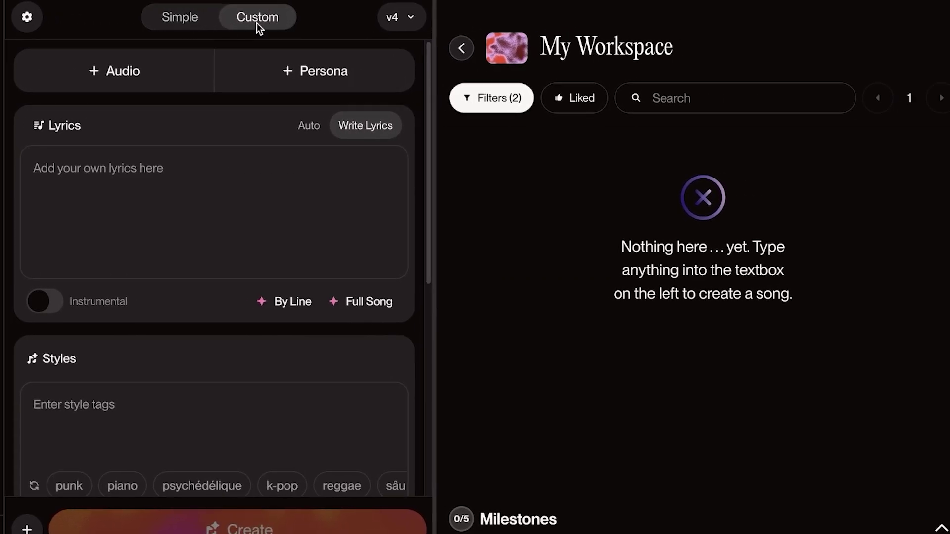
left_click(181, 20)
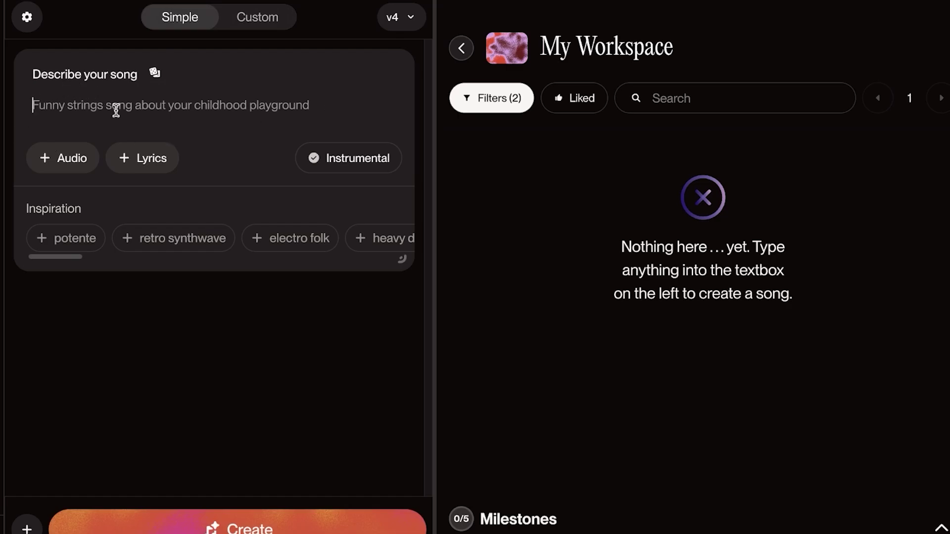
left_click(58, 158)
left_click(160, 162)
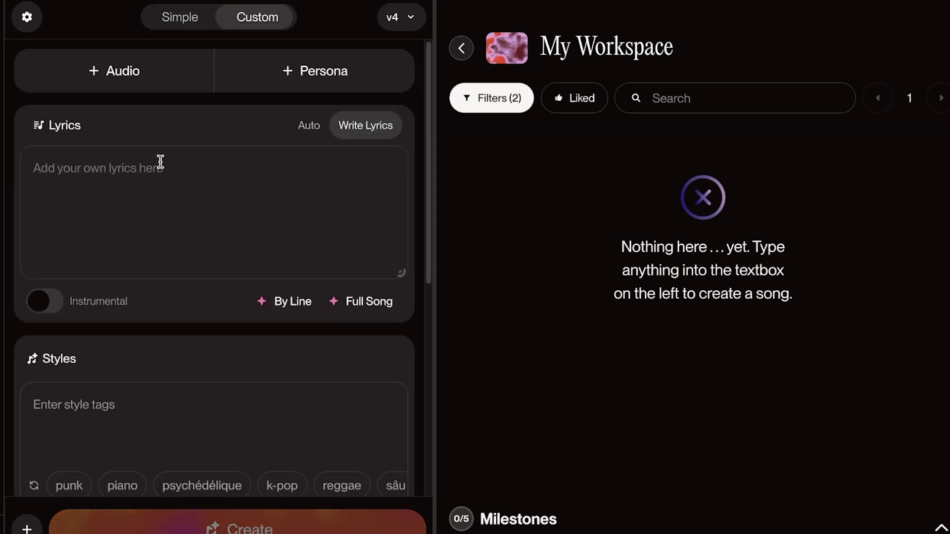
left_click(185, 22)
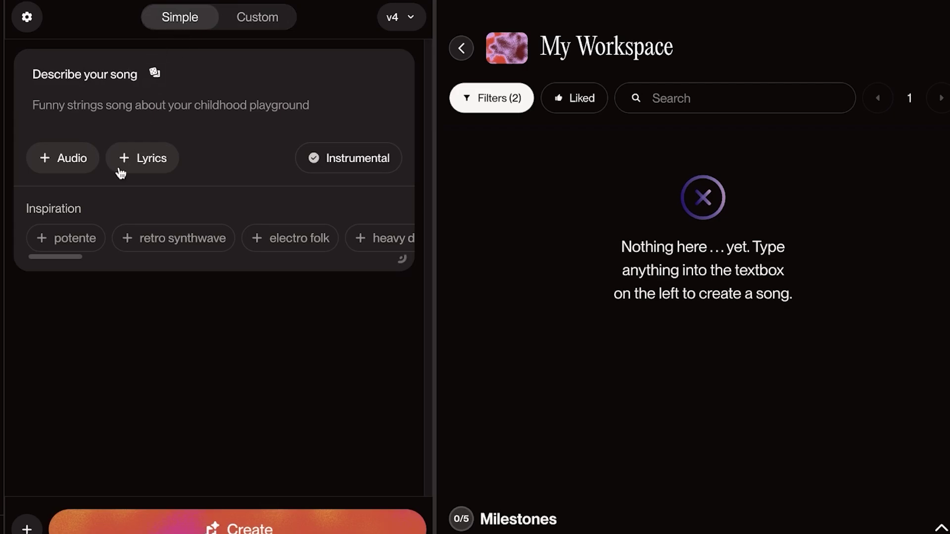
left_click(321, 158)
left_click(351, 170)
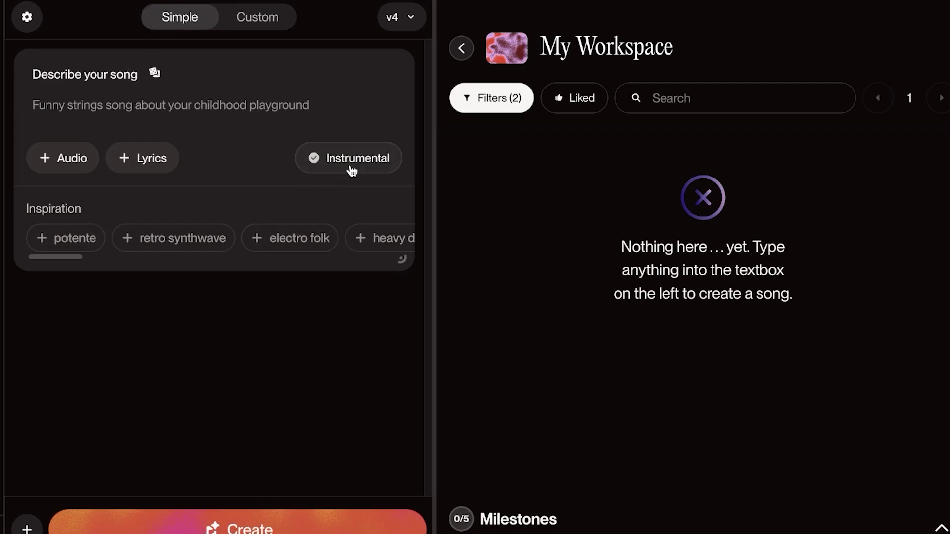
left_click(263, 20)
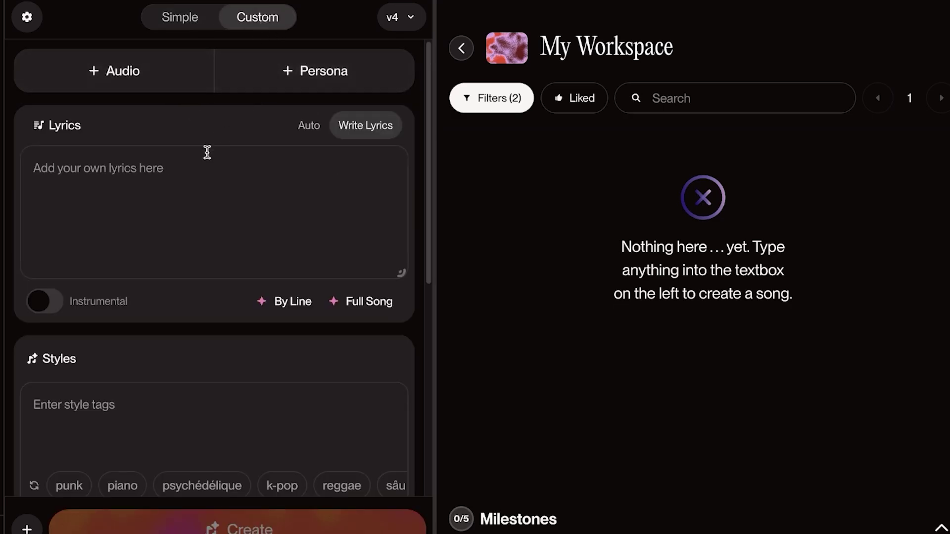
scroll(194, 227, "down", 2)
scroll(194, 228, "down", 6)
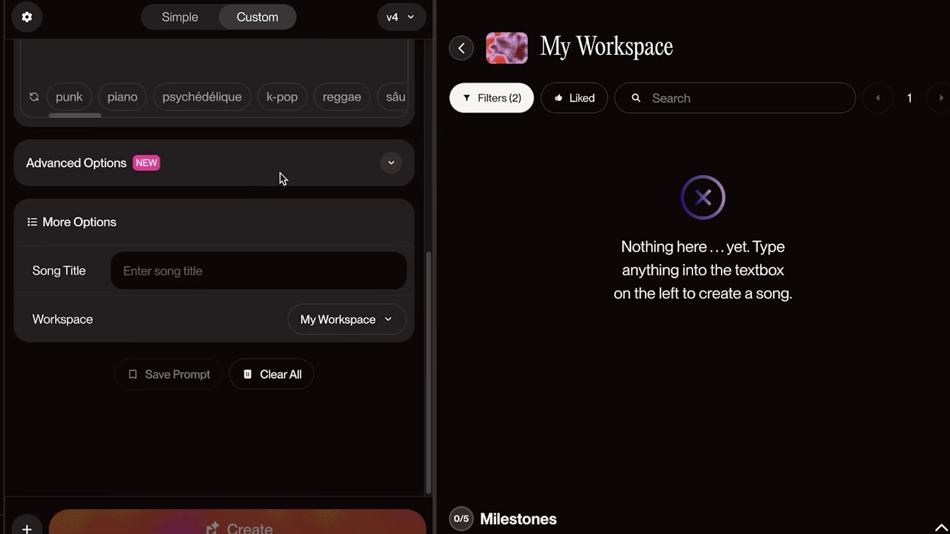
left_click(392, 165)
left_click(397, 167)
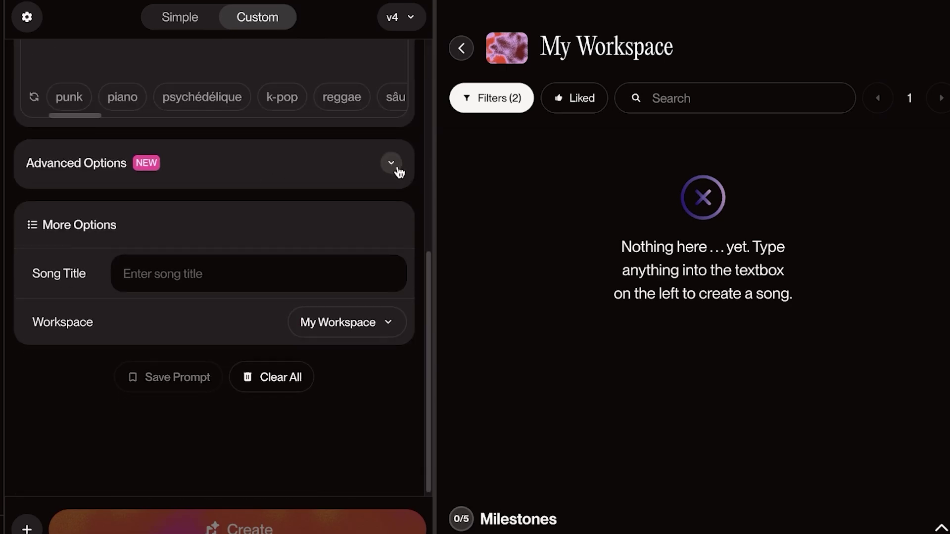
scroll(331, 226, "up", 6)
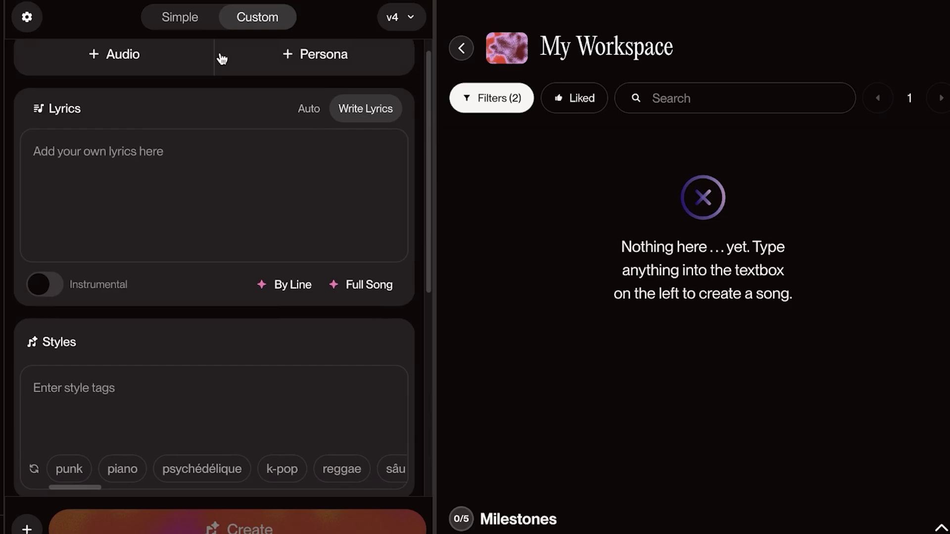
left_click(201, 19)
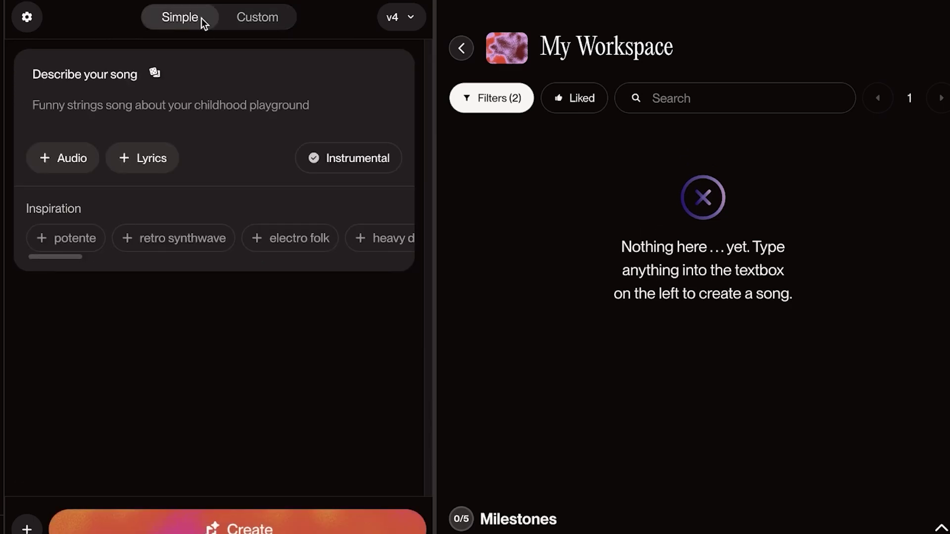
Step: Describe the song as 'Heartfelt song about love and commitment.'
left_click(164, 105)
type("H")
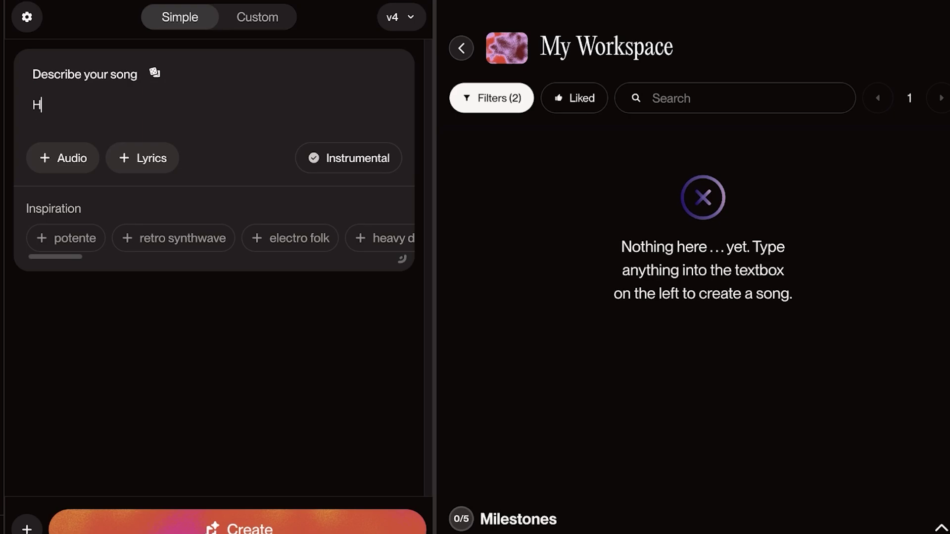
type("eartfelt song")
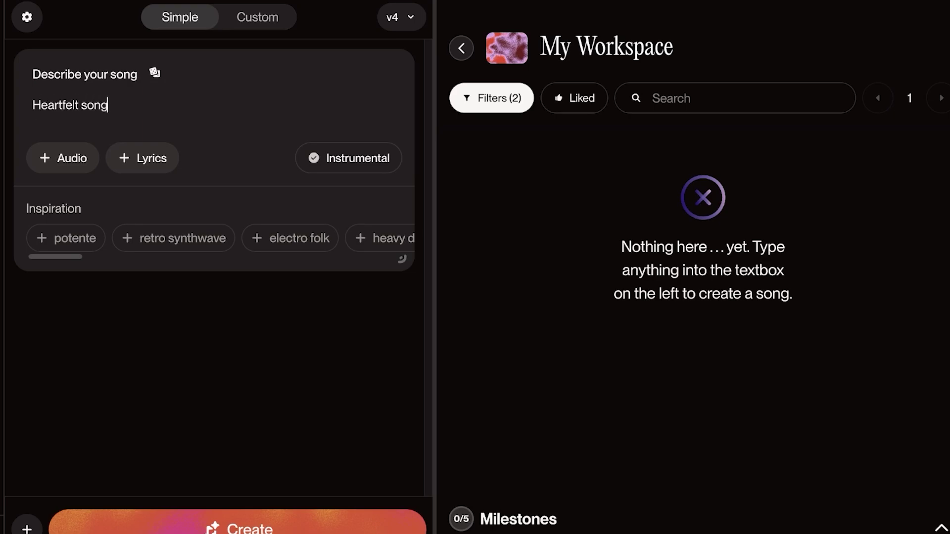
type(" about love and")
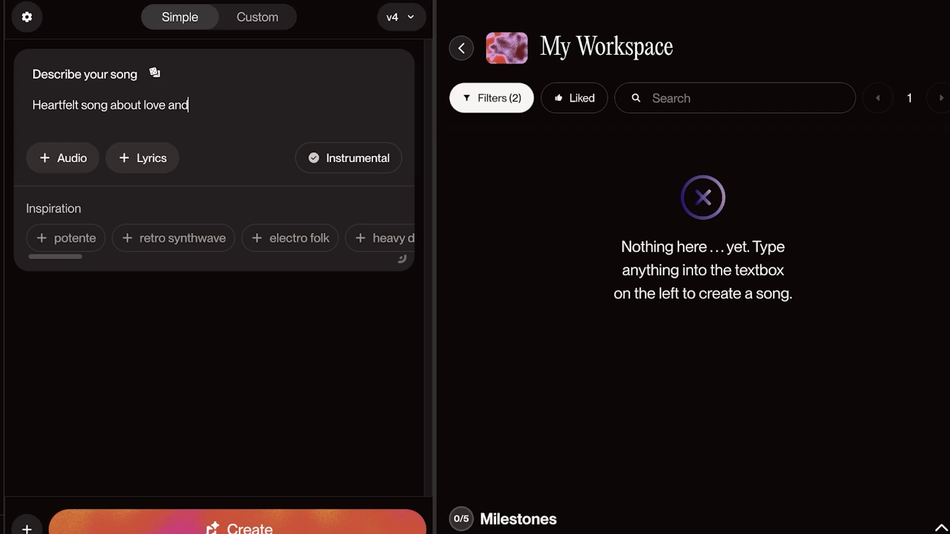
type(" commitment.")
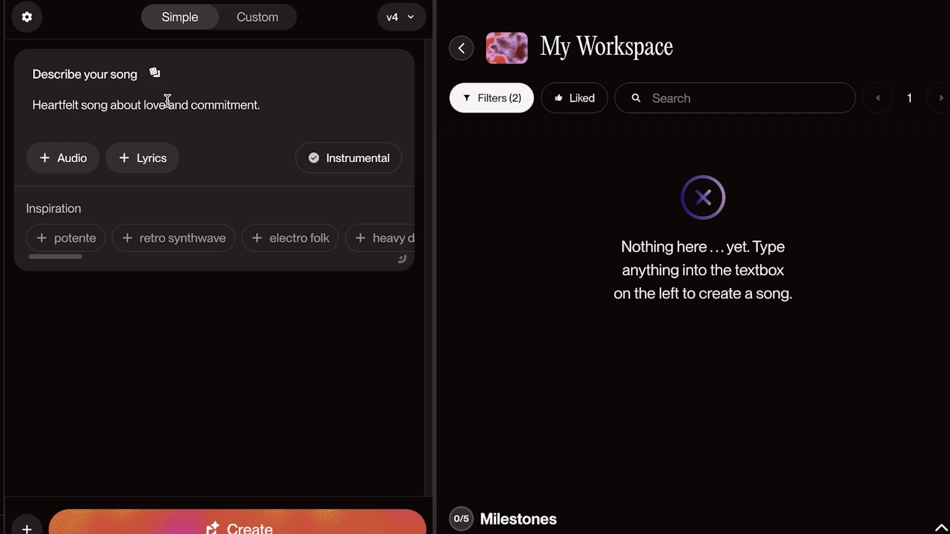
left_click(70, 158)
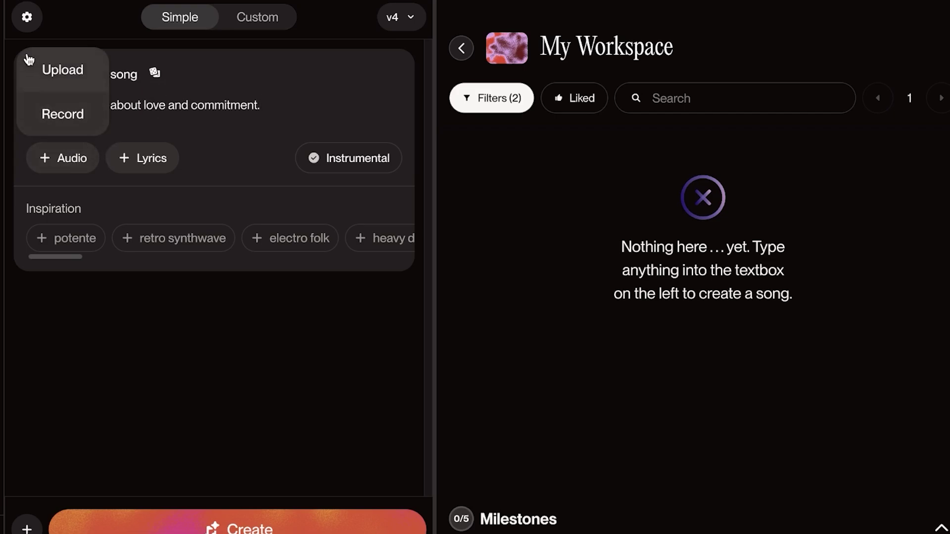
left_click(129, 157)
Step: Turn on Instrumental, append ': pop. female' to the description, and create the song
left_click(157, 24)
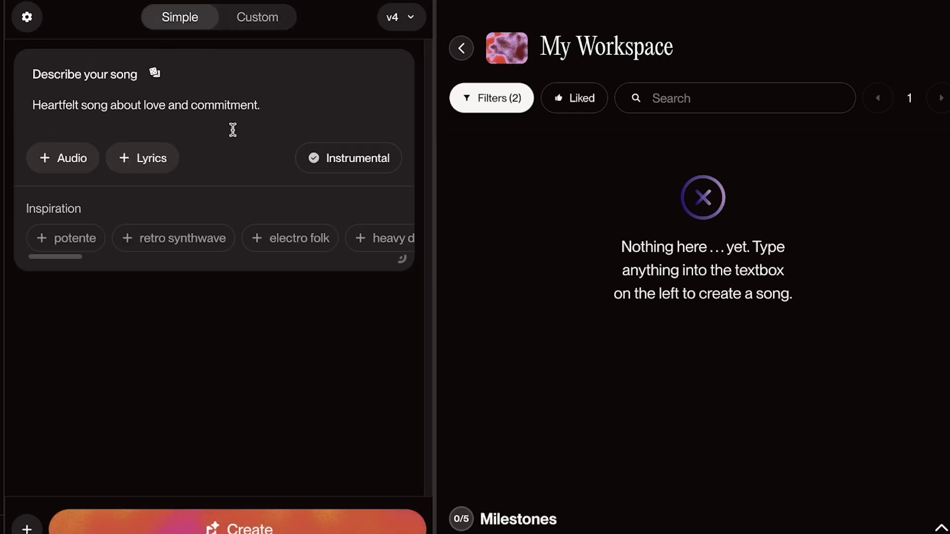
left_click(358, 164)
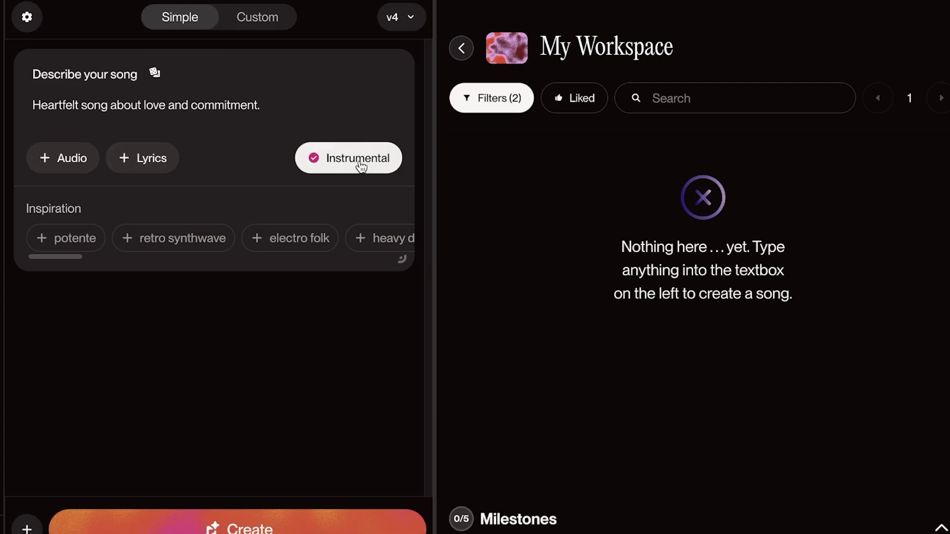
left_click_drag(67, 259, 275, 260)
scroll(300, 233, "right", 2)
left_click(223, 238)
type(":")
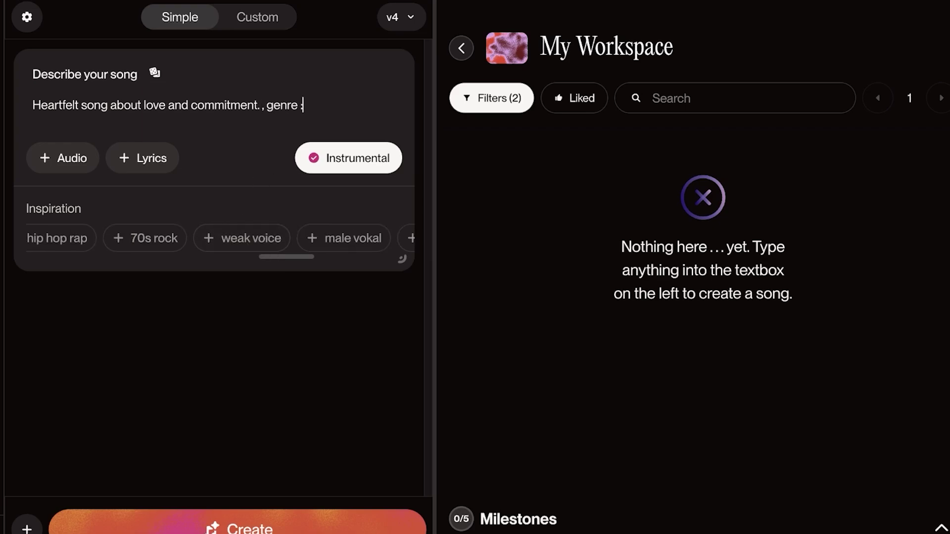
type(" pop.")
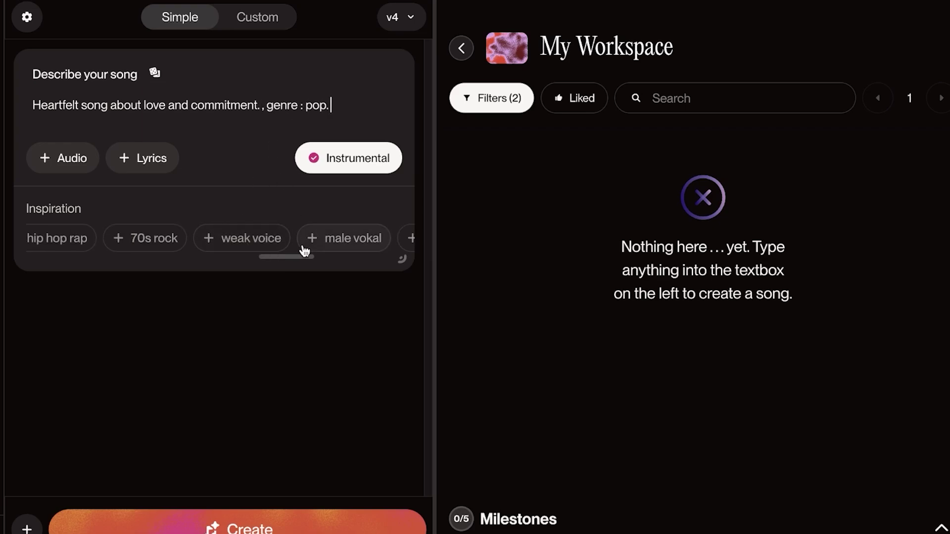
type(" femal")
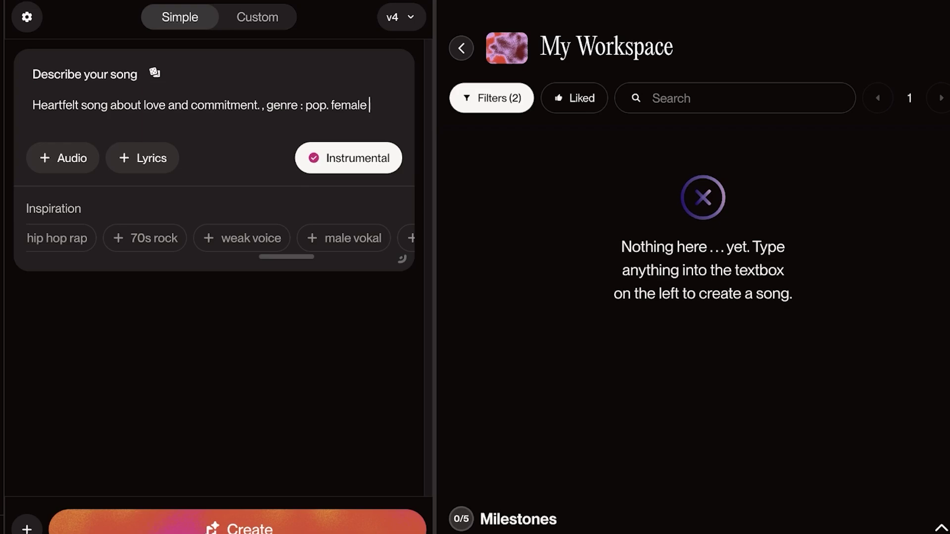
type("e")
left_click(221, 528)
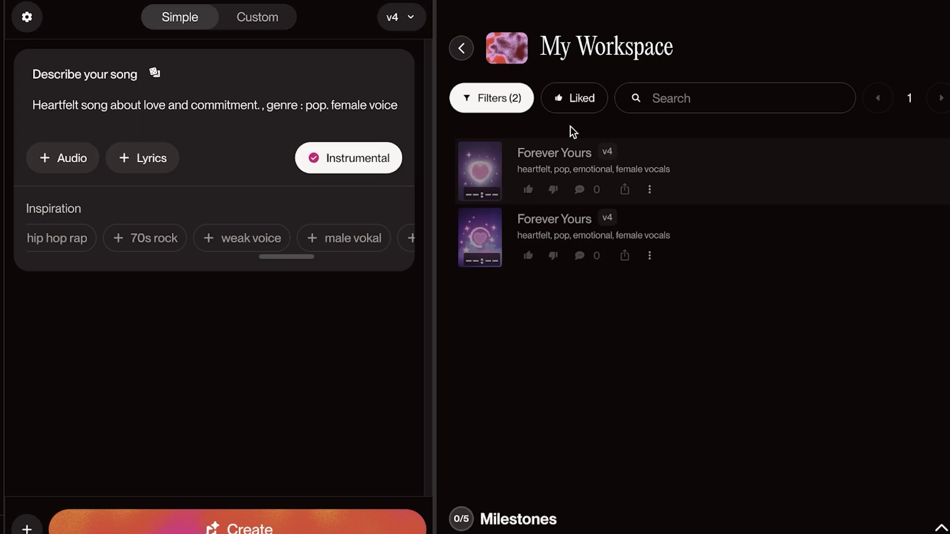
Step: Open the model version list to confirm v4 is selected
left_click(418, 25)
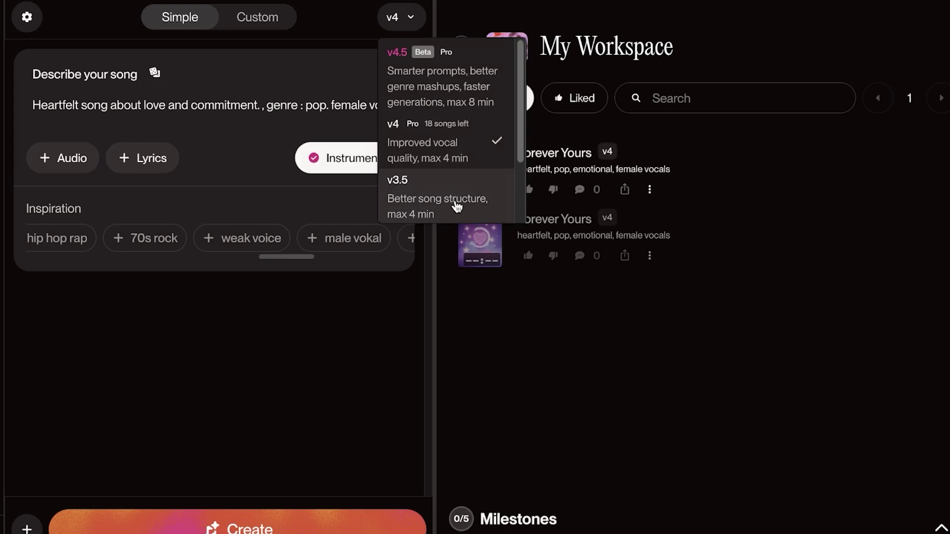
Step: Play both Forever Yours tracks, pause the first, then go to the Library
left_click(483, 172)
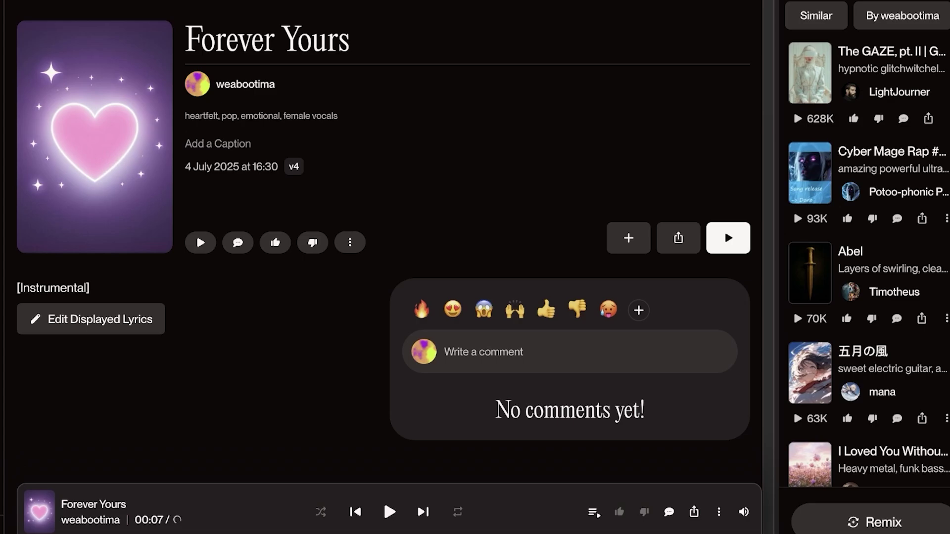
key("alt+Left")
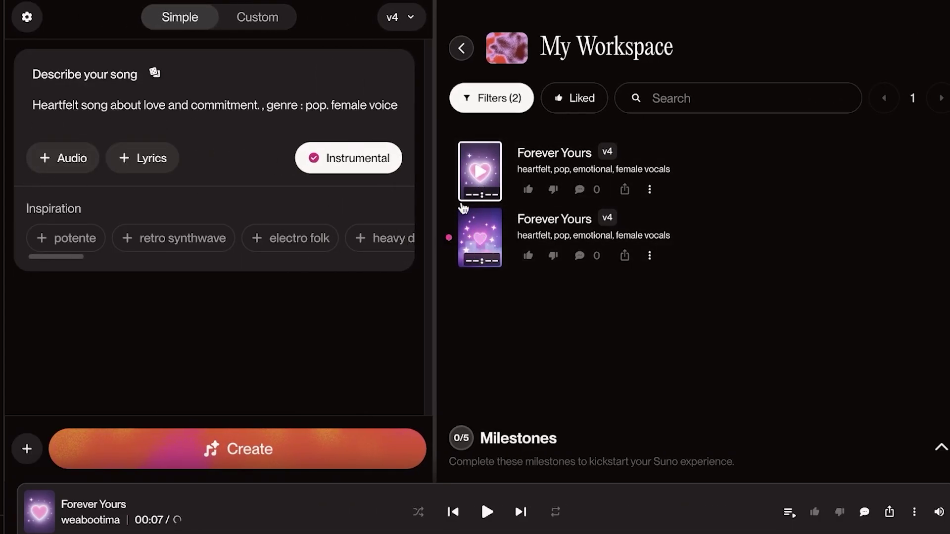
left_click(479, 241)
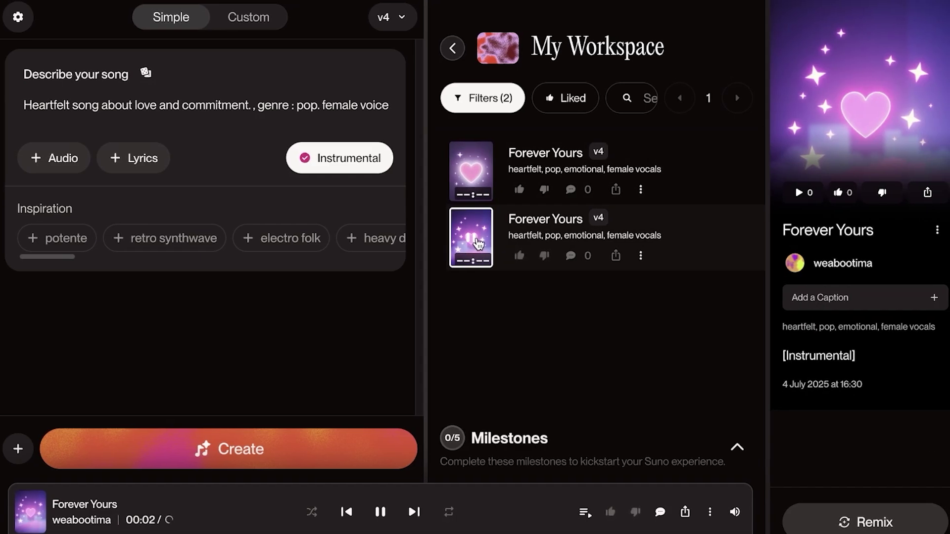
left_click(477, 171)
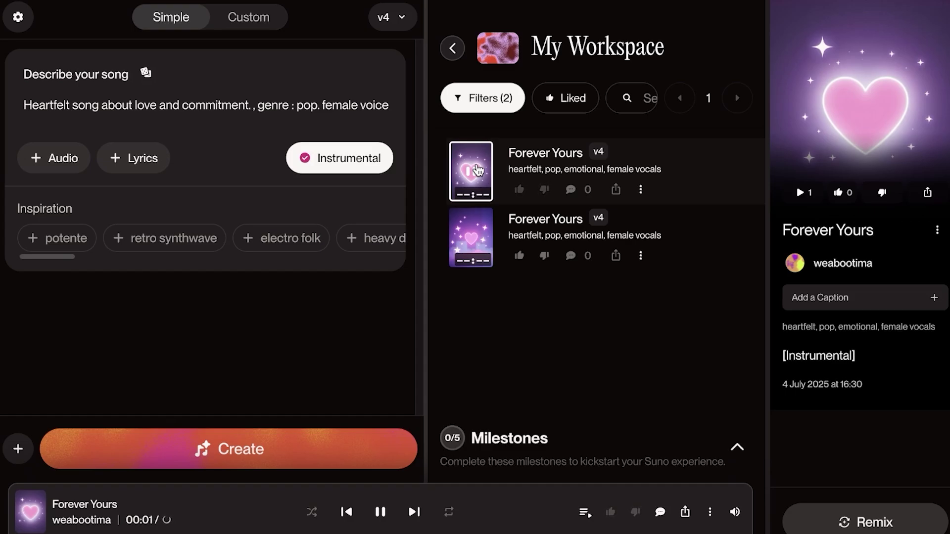
left_click(478, 170)
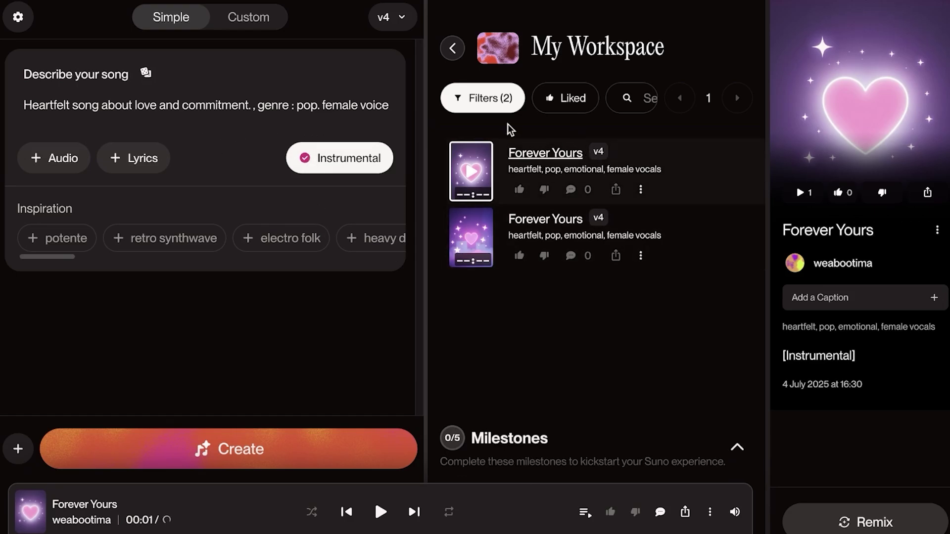
left_click(451, 48)
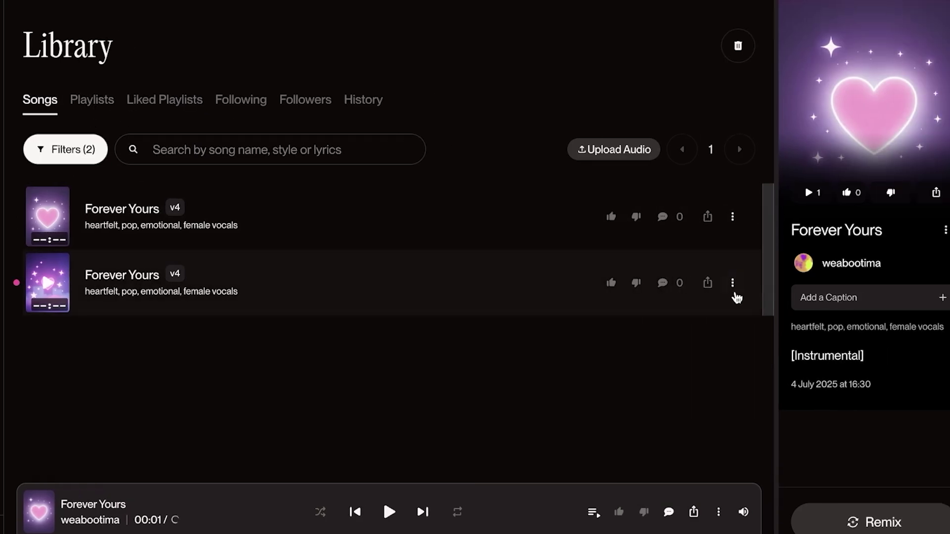
Step: Check the second Forever Yours options menu, then return to Create and open the first song's details
left_click(733, 284)
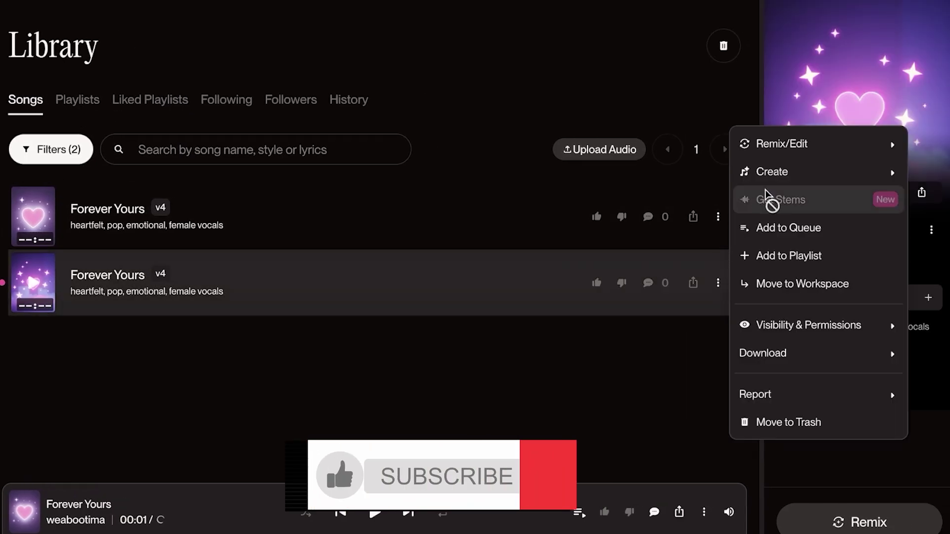
mouse_move(802, 153)
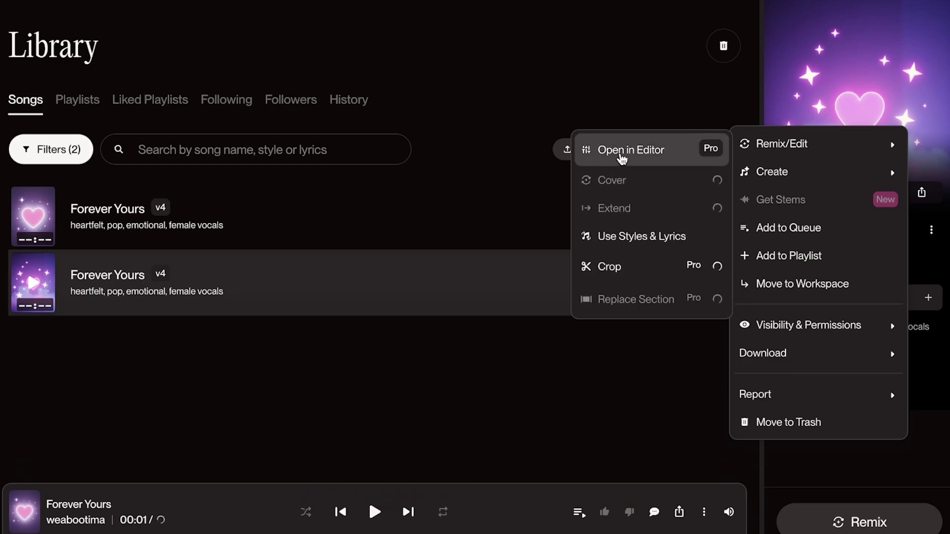
left_click(290, 267)
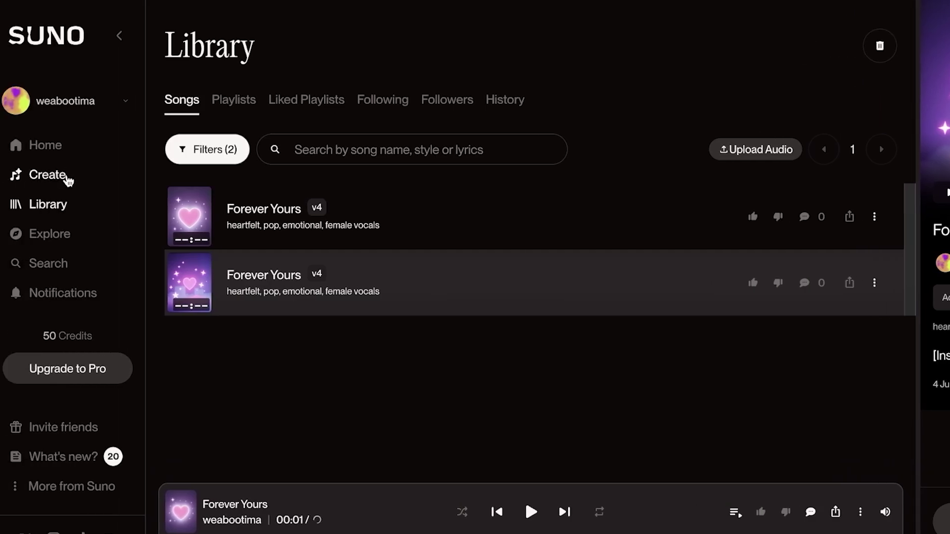
left_click(68, 180)
left_click(396, 105)
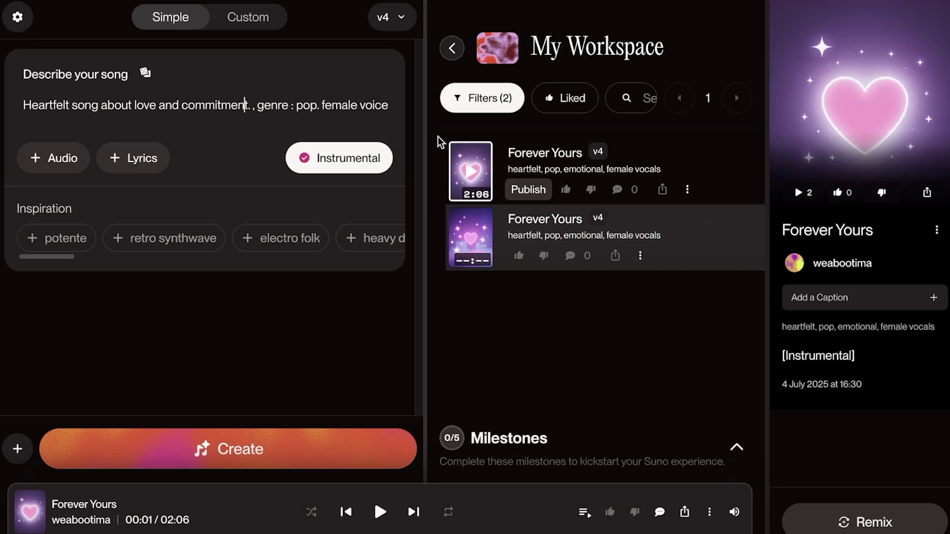
Step: Switch to Custom mode and make a first microphone recording, then discard it
left_click(255, 21)
left_click(114, 72)
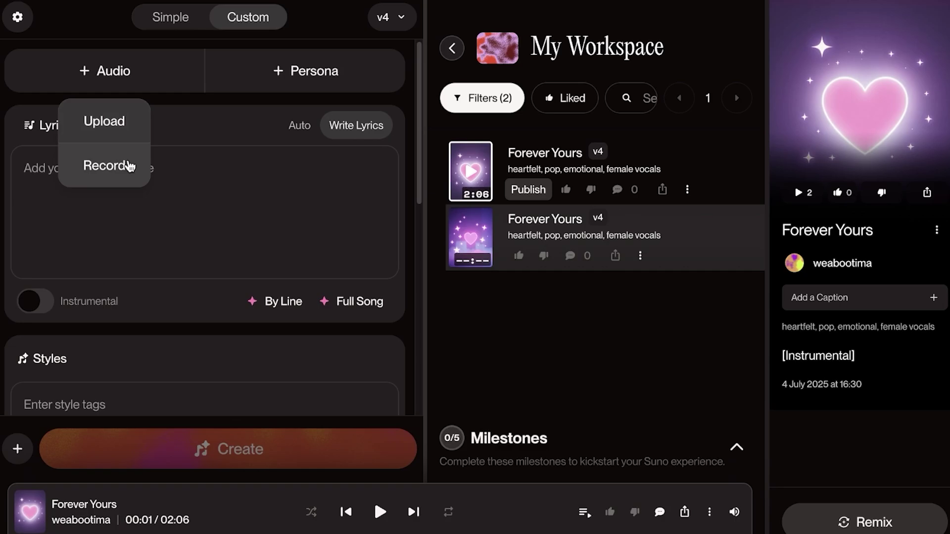
left_click(130, 167)
left_click(303, 273)
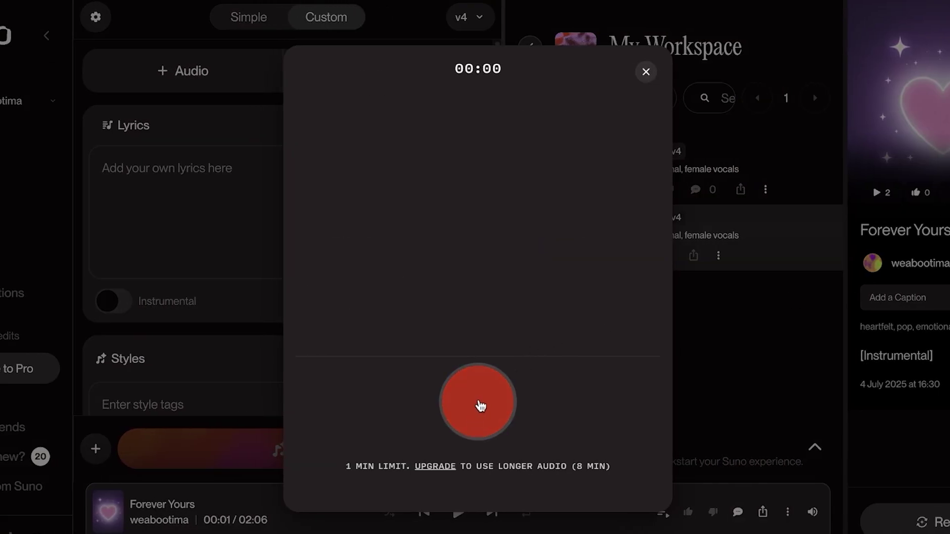
left_click(484, 407)
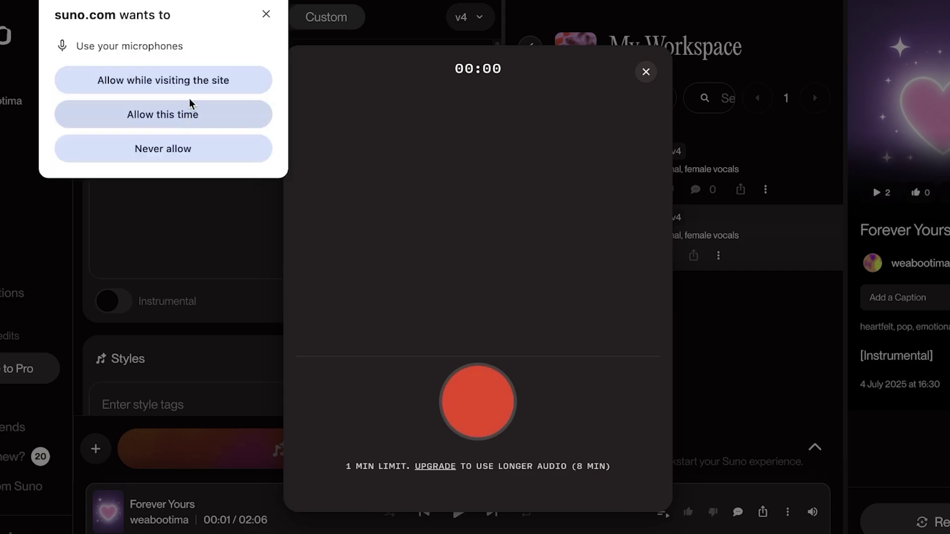
left_click(188, 112)
left_click(479, 402)
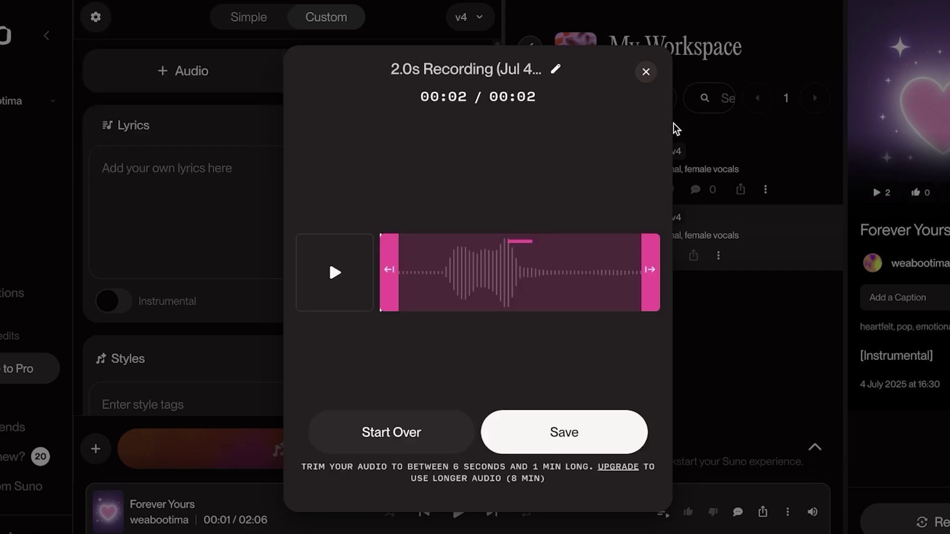
left_click(414, 442)
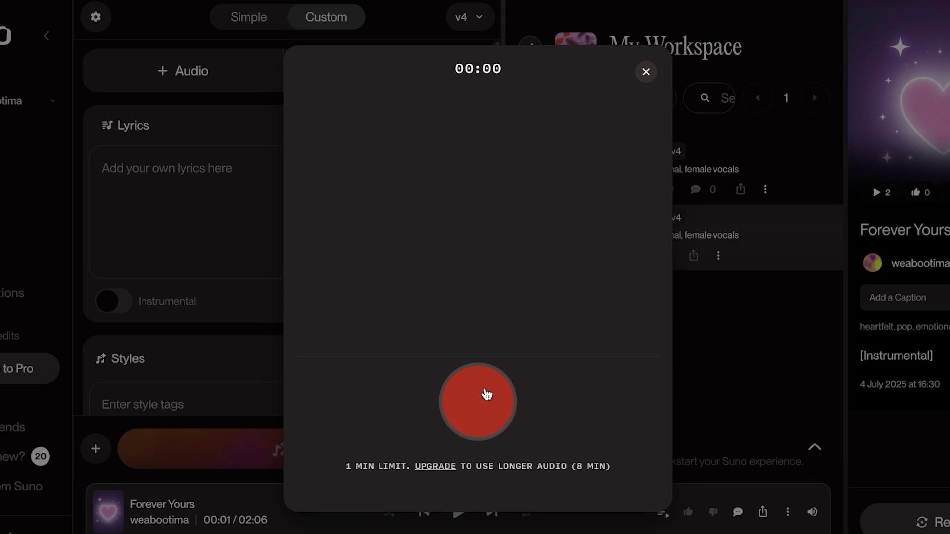
Step: Record a 4.3-second clip and attach it to the custom song
left_click(487, 393)
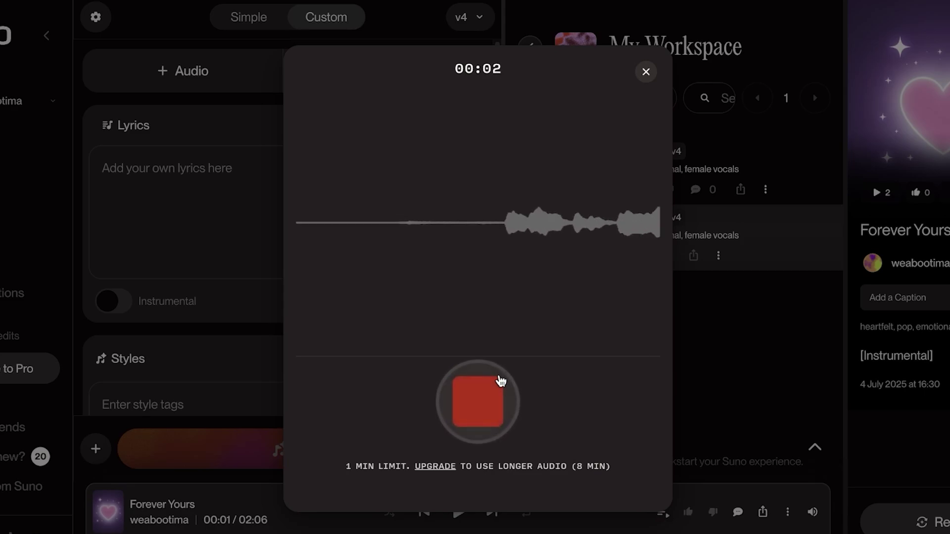
left_click(500, 377)
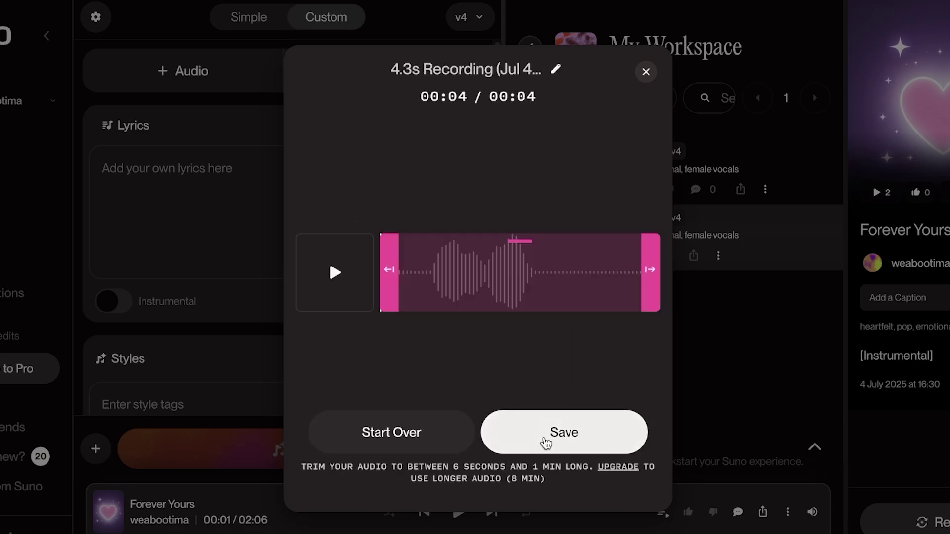
left_click(547, 441)
left_click(446, 465)
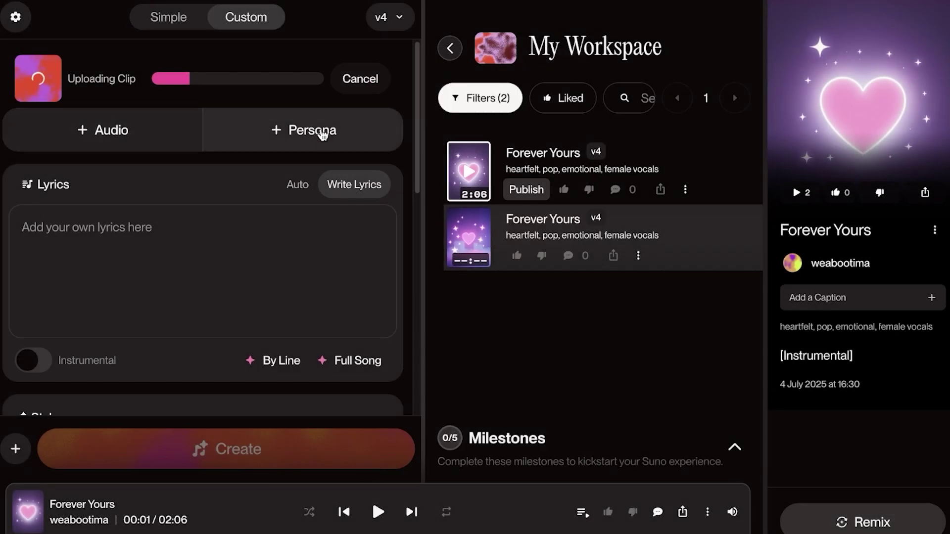
Step: Try adding a voice persona and browse songs tagged pop
left_click(323, 132)
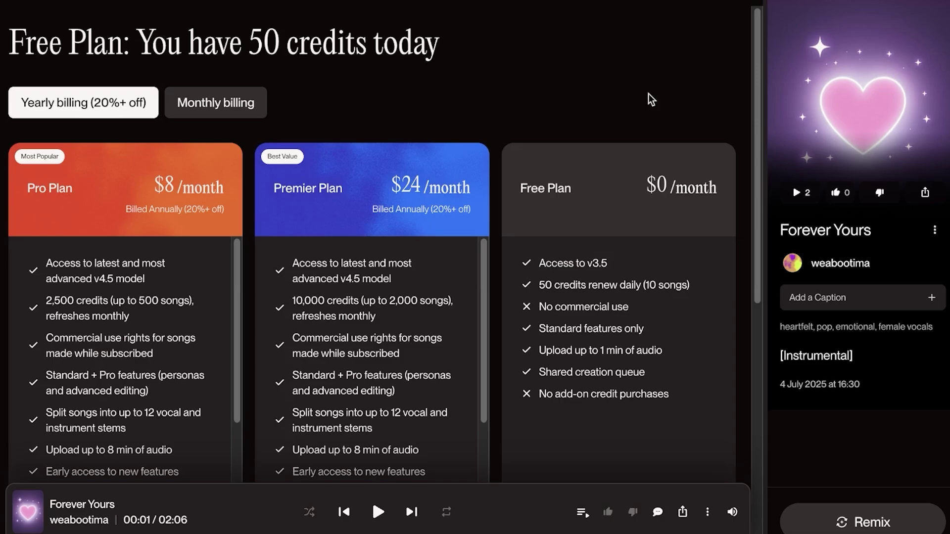
scroll(651, 99, "down", 10)
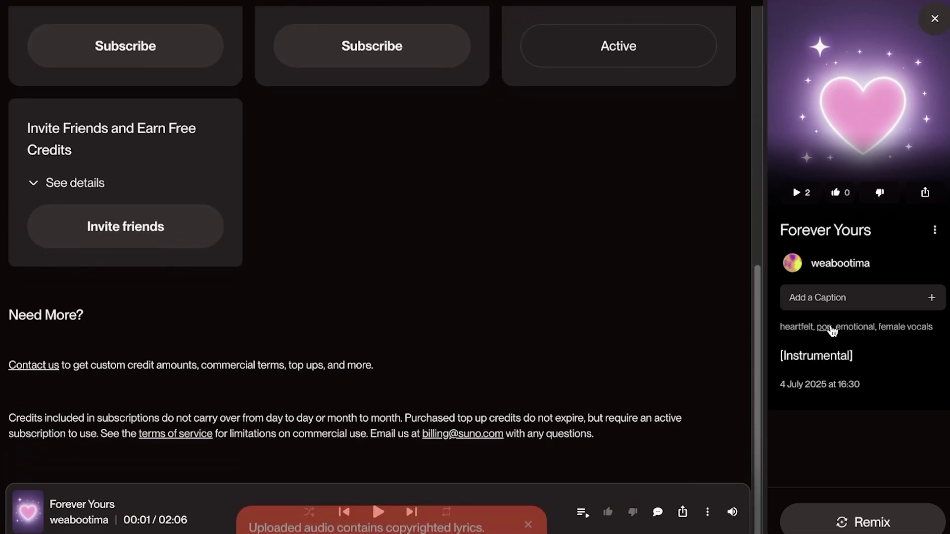
left_click(831, 329)
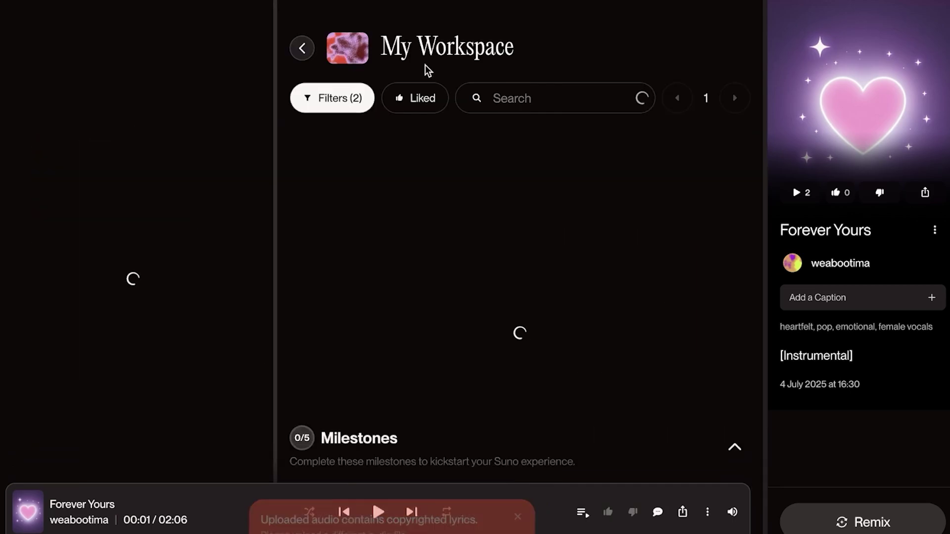
Step: Record and upload another voice clip, then type 'Your the app' as lyrics and select it
left_click(108, 78)
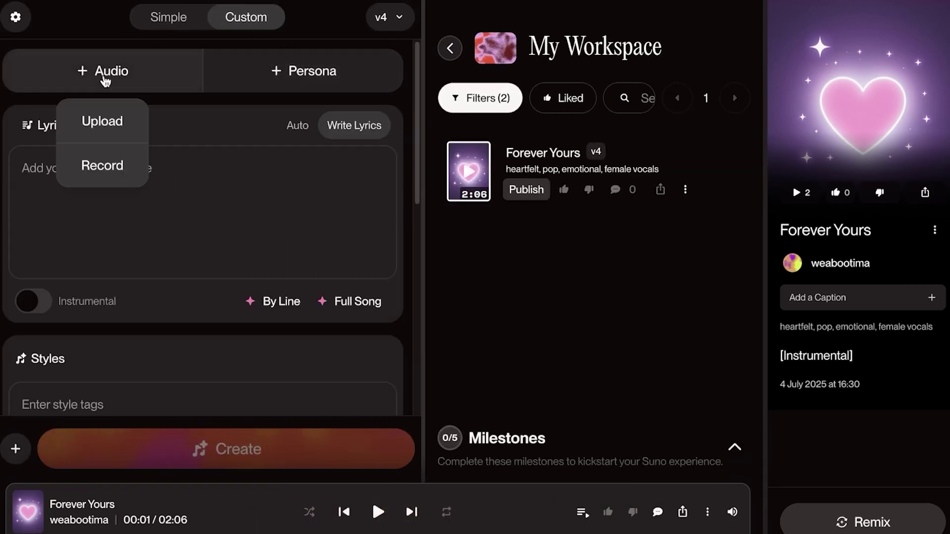
left_click(105, 167)
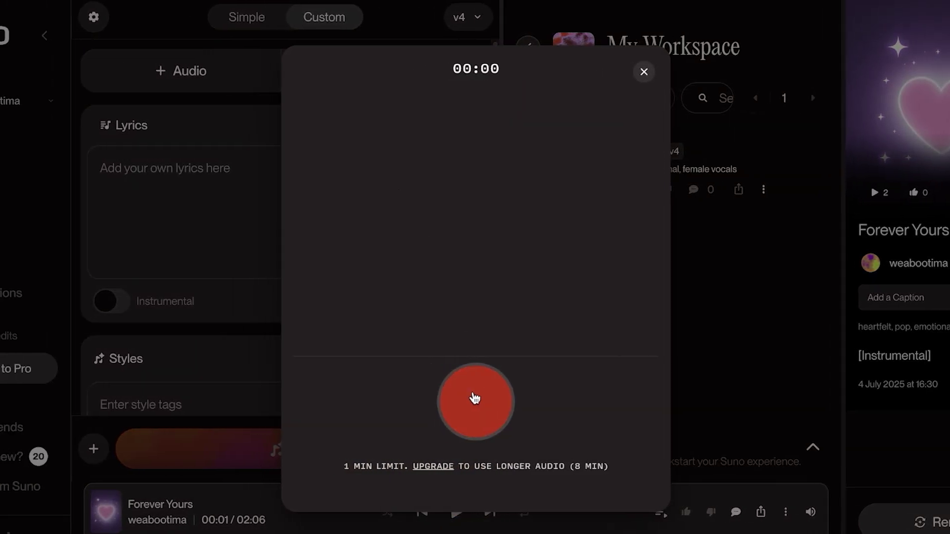
left_click(397, 399)
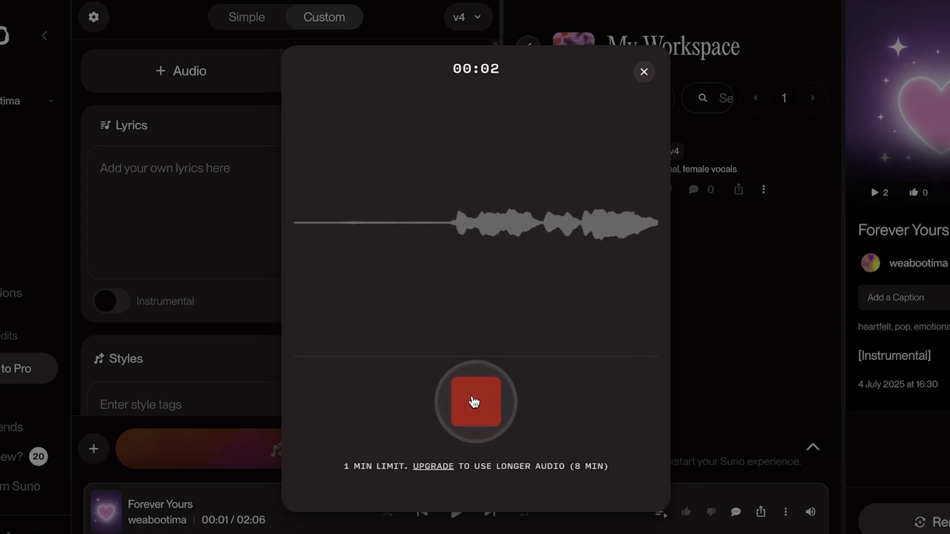
left_click(474, 399)
left_click(418, 464)
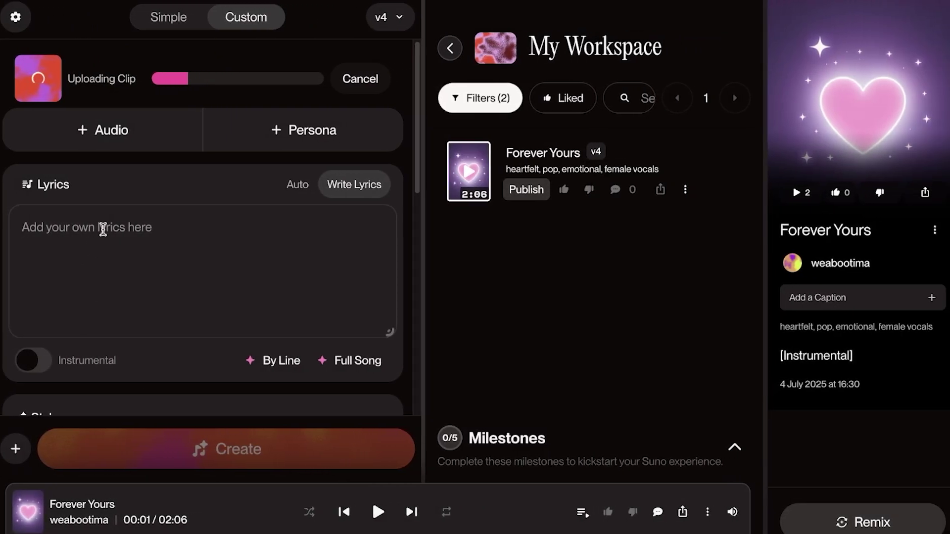
type("Your the app")
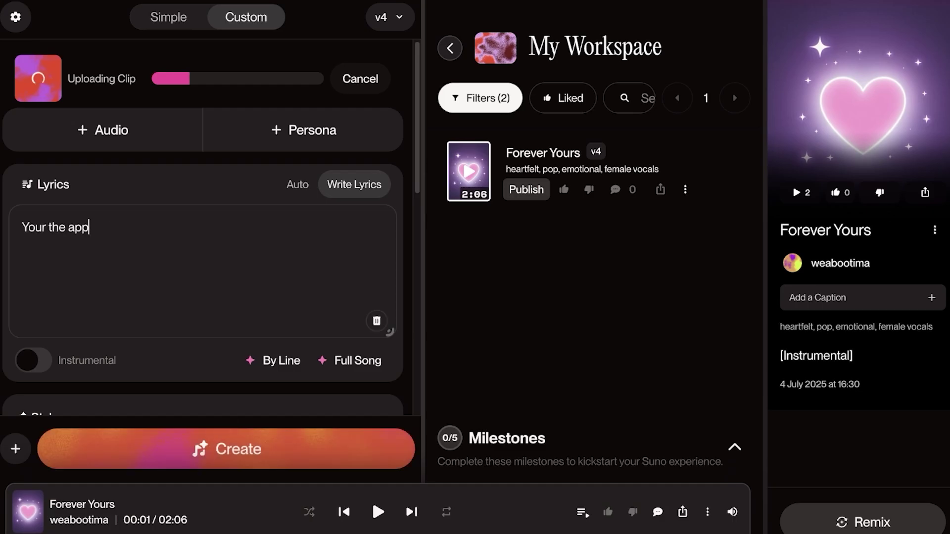
key("ctrl+a")
Step: Clear the lyrics and have AI write full-song lyrics from the prompt 'a love song'
type("A")
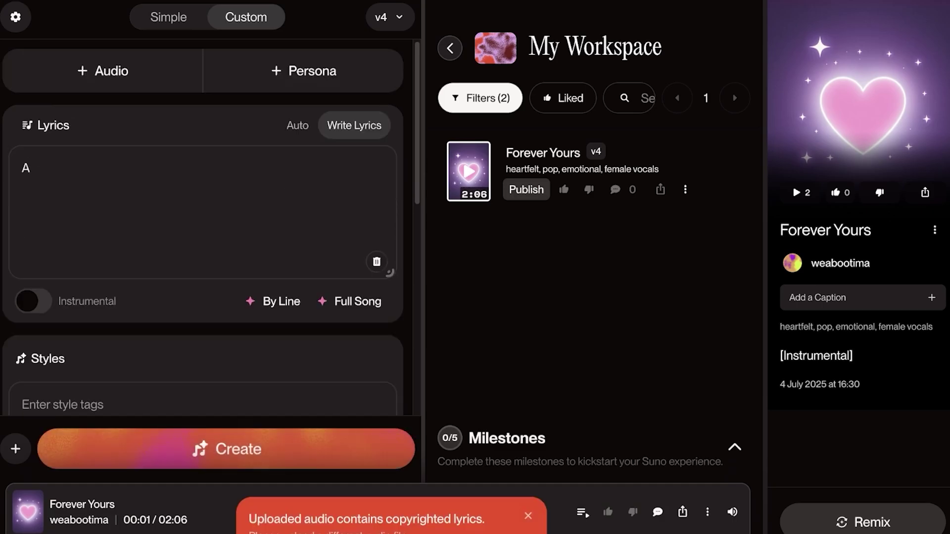
key("BackSpace")
left_click(349, 299)
type("a l")
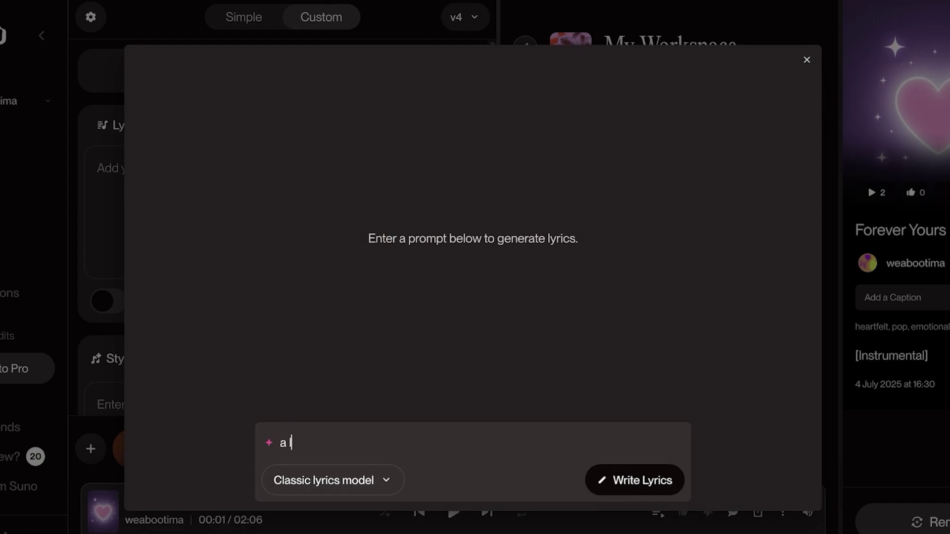
type("ove song")
key("Return")
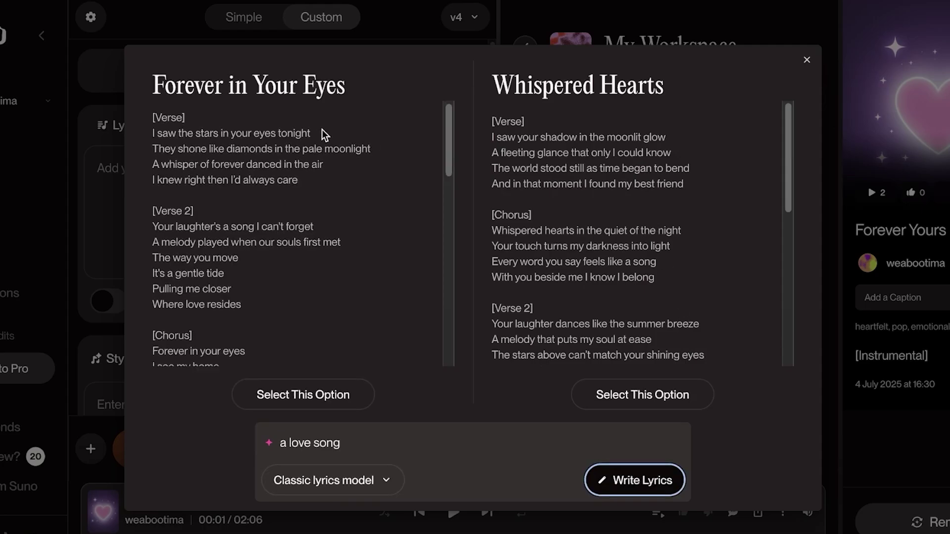
scroll(644, 233, "down", 1)
scroll(430, 188, "down", 5)
scroll(324, 237, "down", 4)
scroll(311, 229, "up", 14)
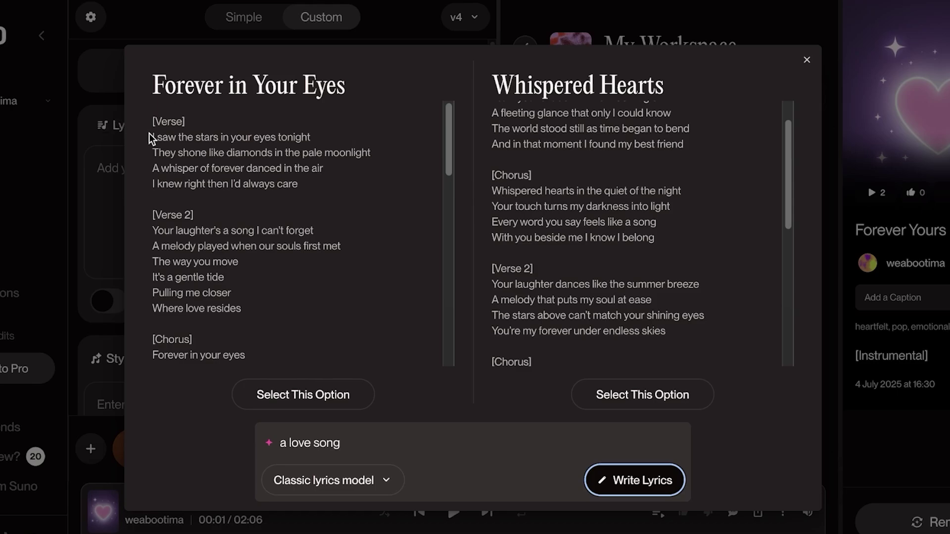
Step: Copy the first verse of 'Forever in Your Eyes'
left_click_drag(149, 134, 316, 179)
right_click(228, 168)
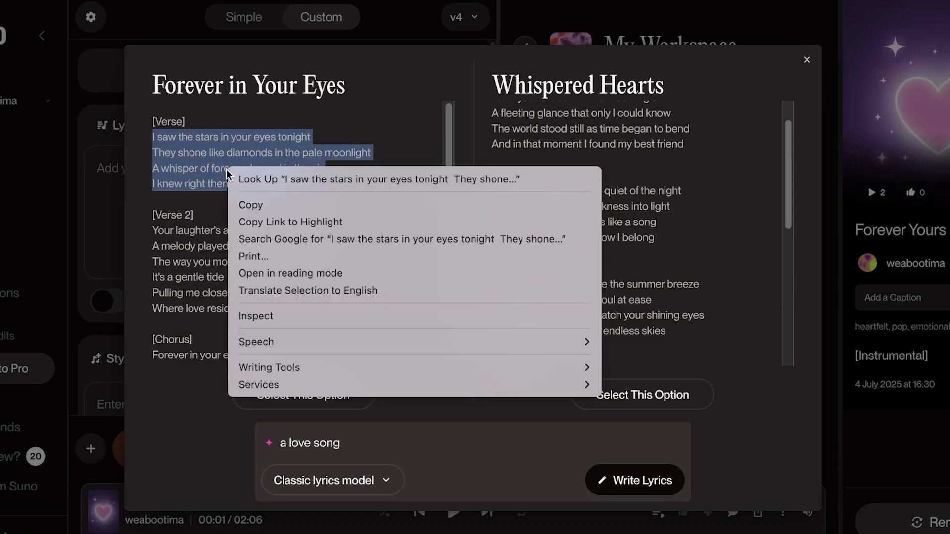
left_click(255, 208)
Step: Close the lyrics generator and paste the copied verse into the Lyrics box
left_click(807, 60)
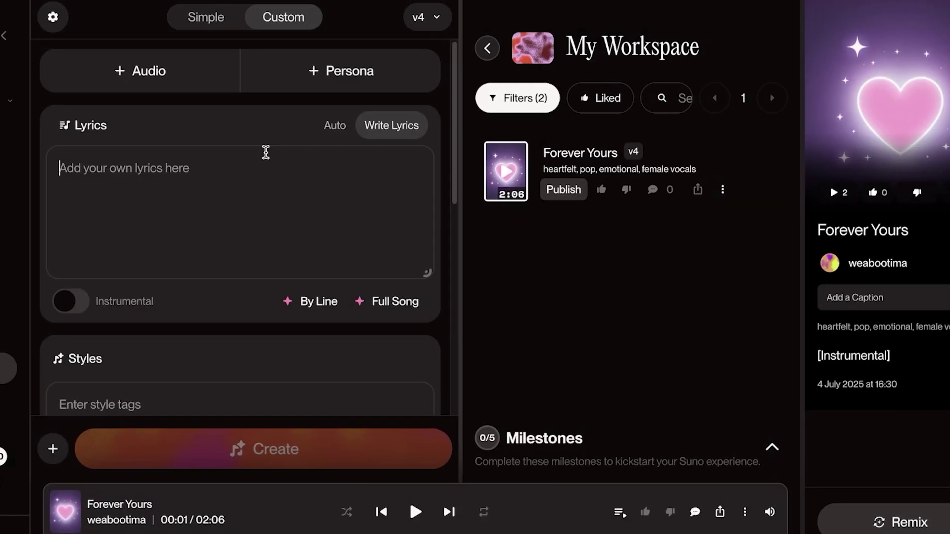
right_click(266, 152)
left_click(340, 277)
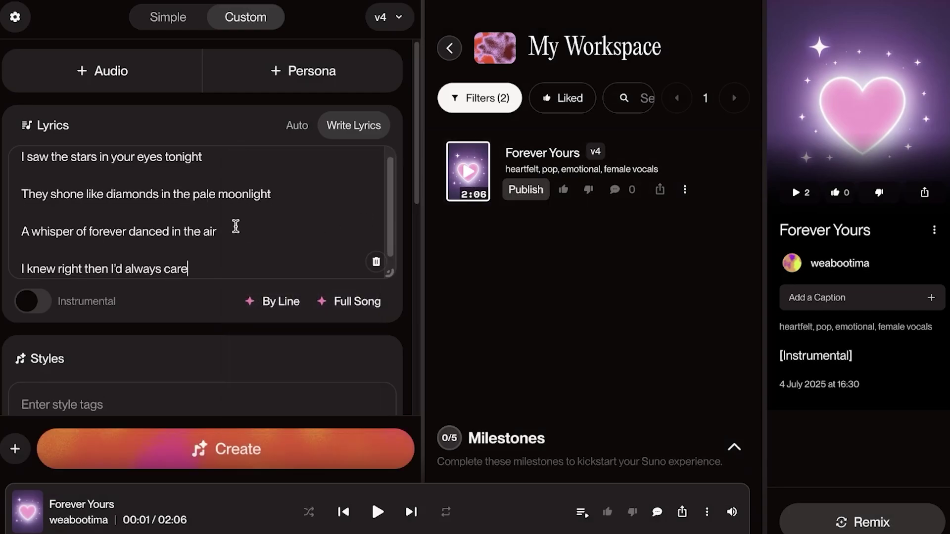
Step: Enter the styles 'pop, piano, love, romantic, jazz, female vocals'
scroll(218, 216, "down", 1)
scroll(186, 212, "down", 1)
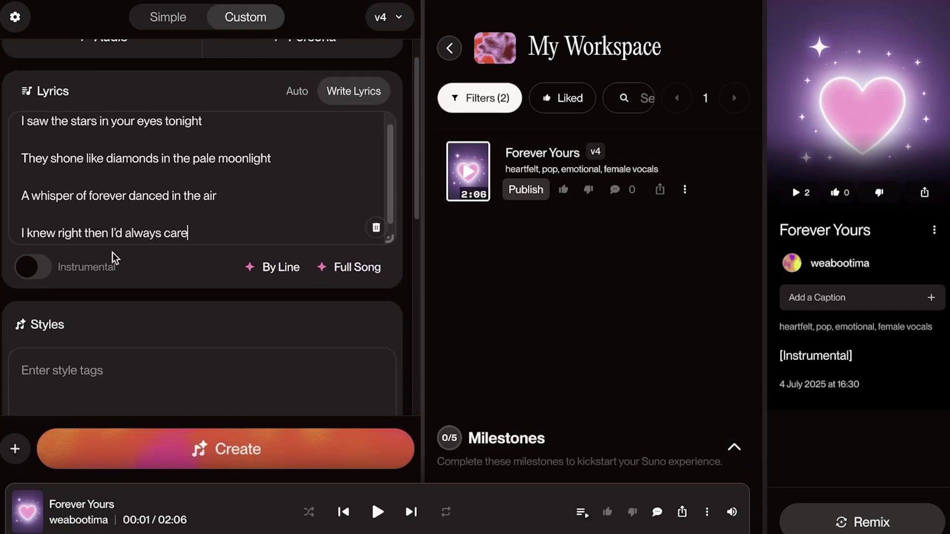
scroll(91, 334, "down", 5)
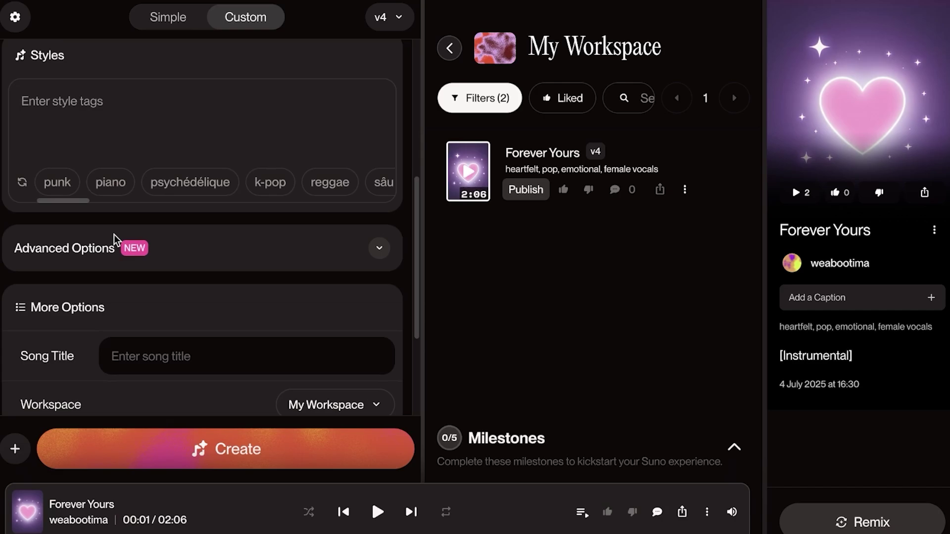
scroll(99, 242, "up", 2)
mouse_move(85, 264)
left_mouse_down()
mouse_move(104, 261)
mouse_move(67, 258)
left_mouse_up()
type("pop,")
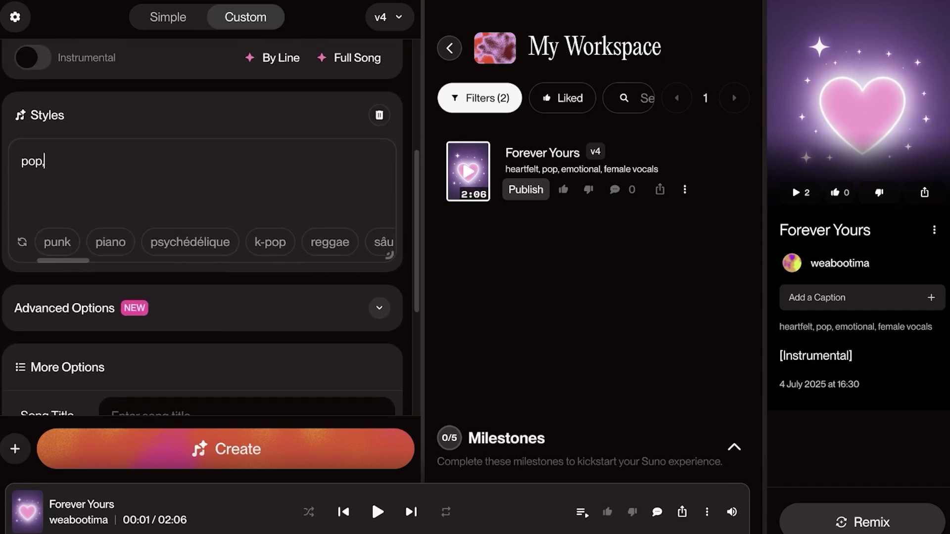
type(" piano, love , romantic, jazz")
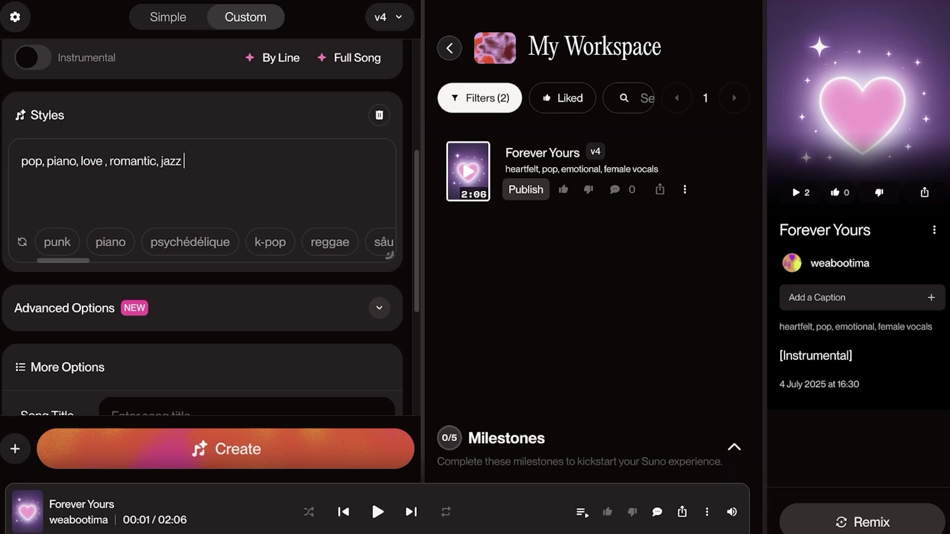
type("female vocals")
scroll(252, 276, "down", 2)
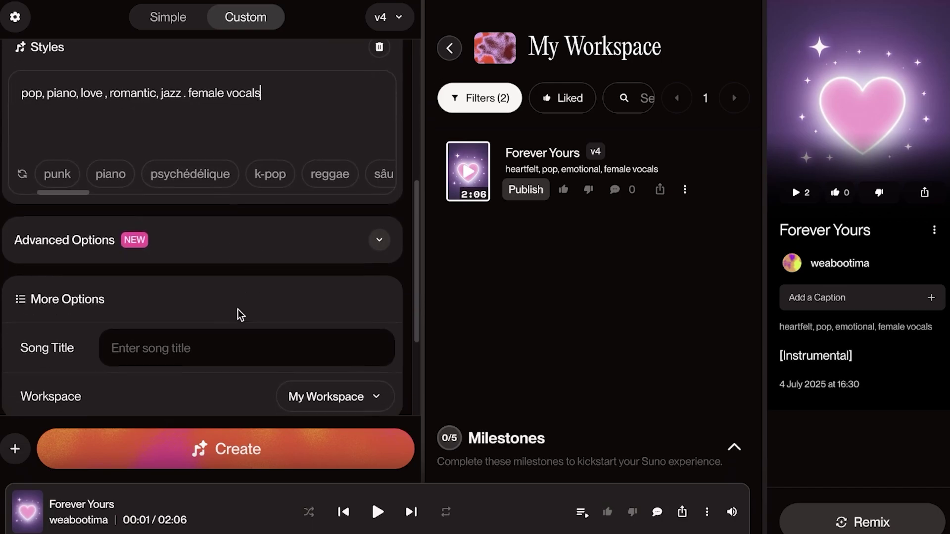
Step: Create two v4 tracks titled 'I saw the stars in your eyes tonight' from the lyrics and styles
left_click(329, 449)
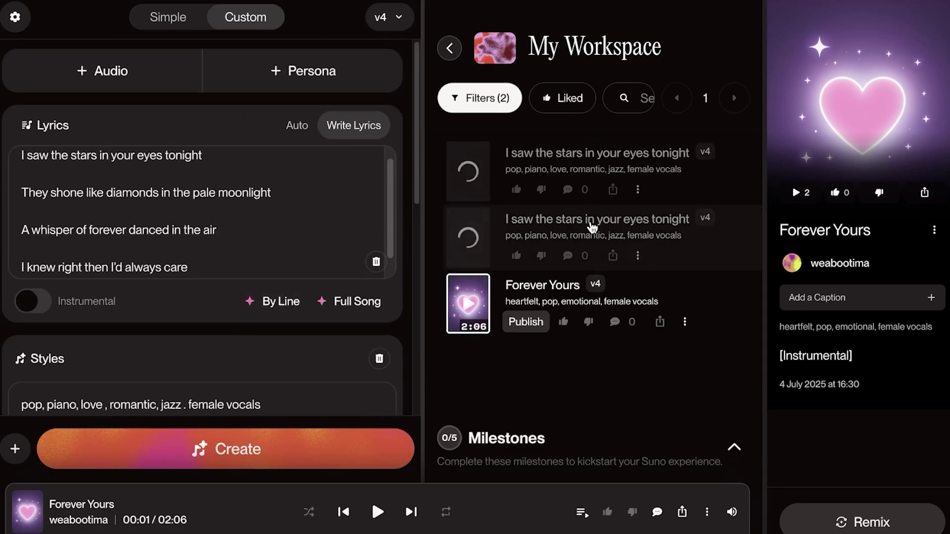
scroll(198, 240, "up", 1)
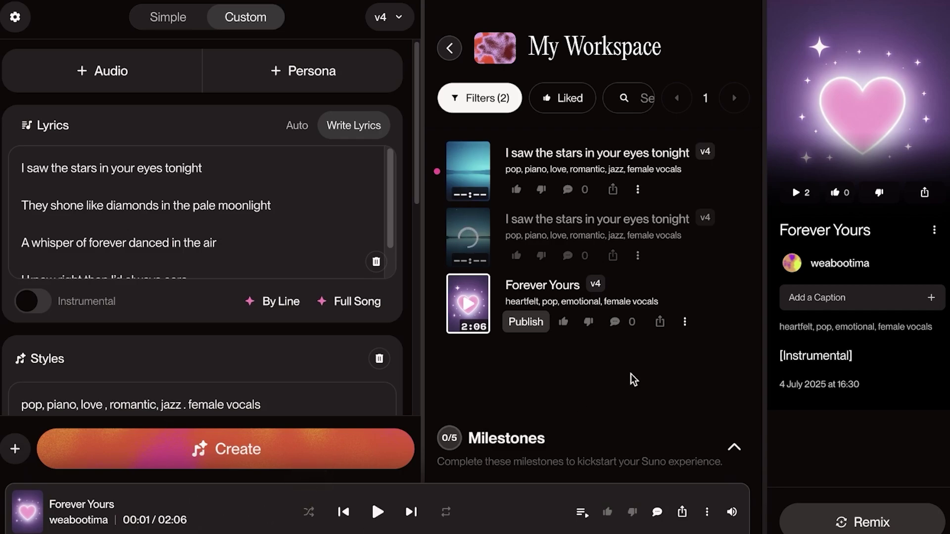
scroll(277, 214, "down", 1)
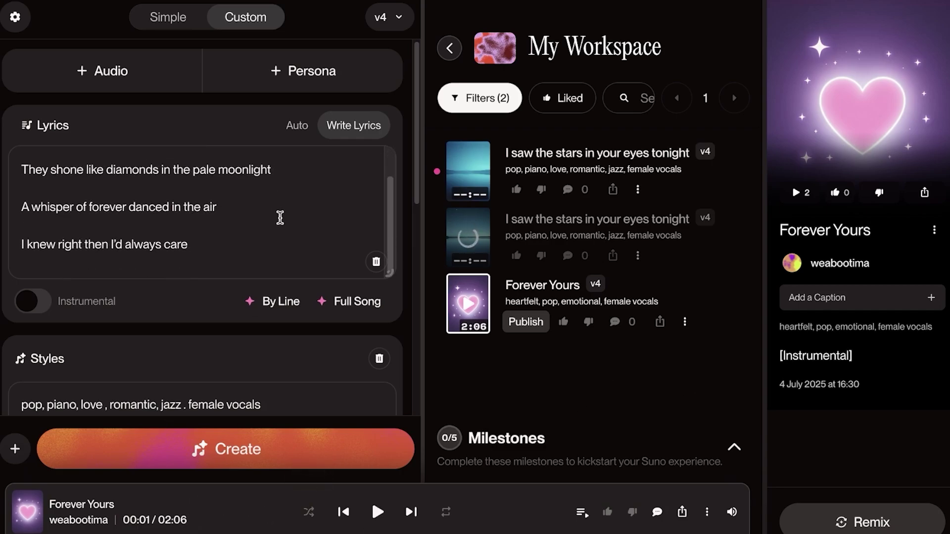
scroll(280, 217, "up", 1)
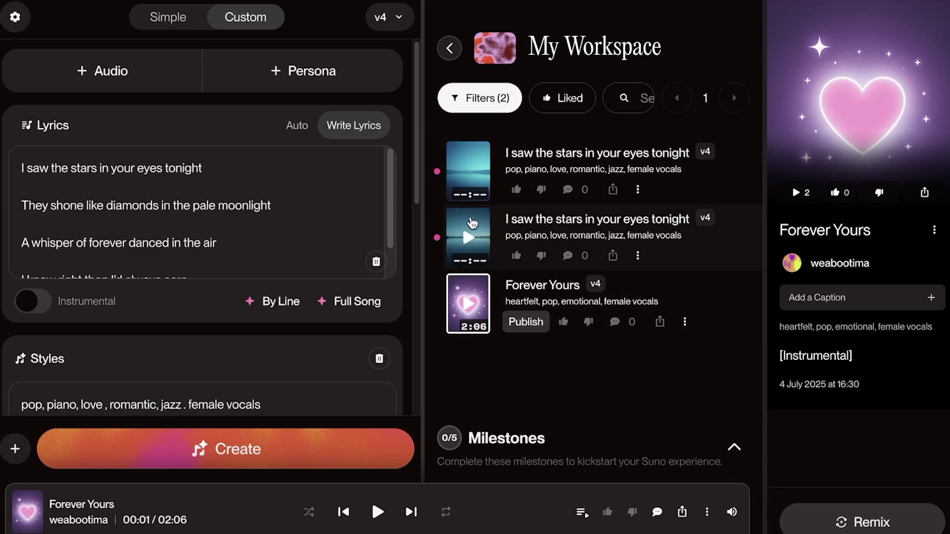
Step: Play both new 'I saw the stars' tracks, pausing and resuming the second, then stop playback
left_click(468, 172)
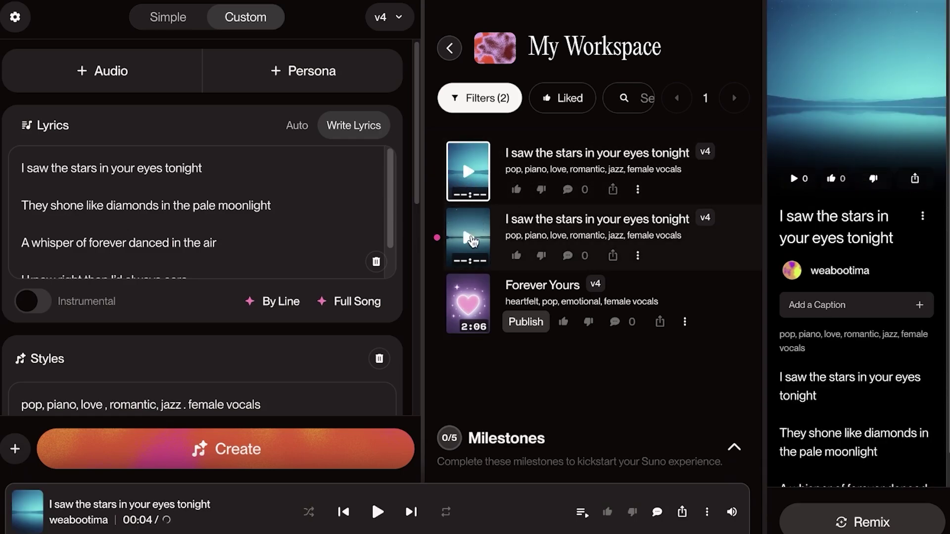
left_click(470, 240)
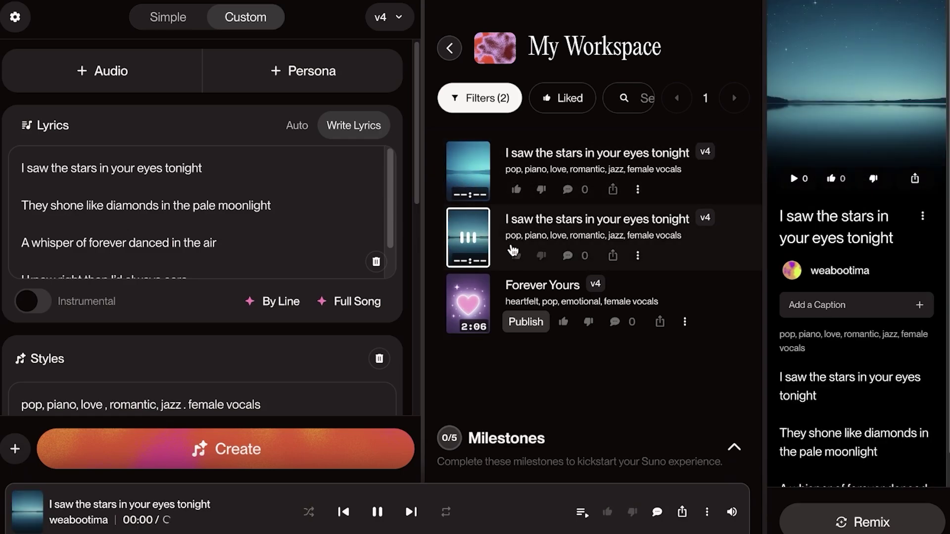
left_click(475, 244)
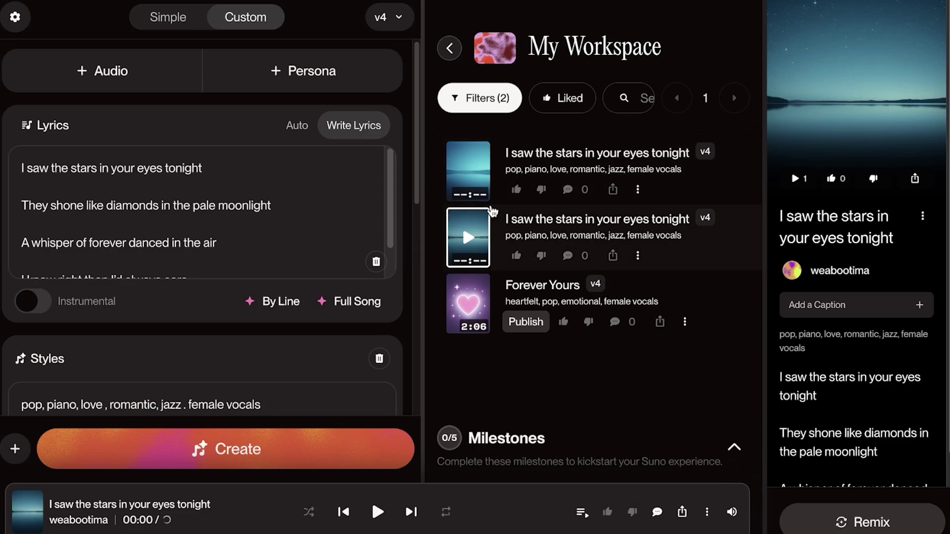
left_click(489, 213)
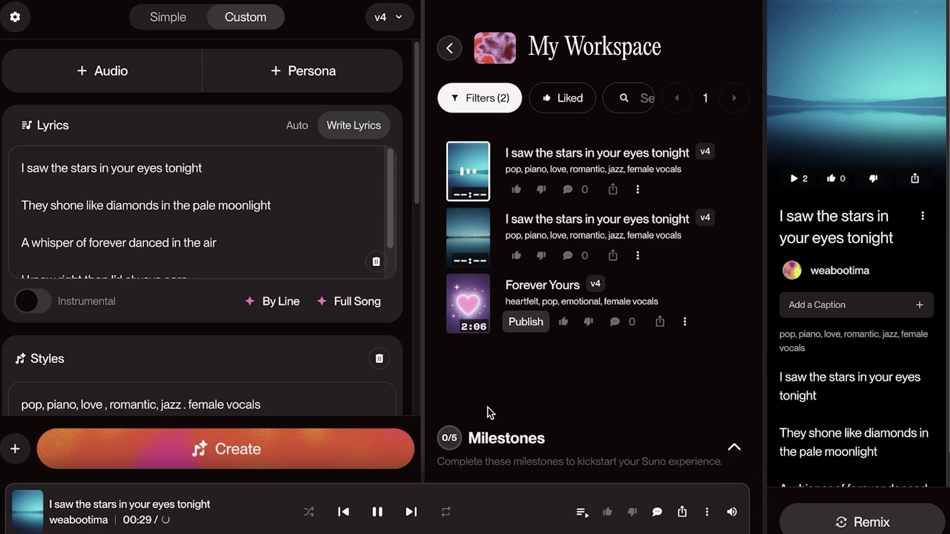
left_click(376, 515)
Step: Go back to the Suno Home feed with Alt+Left
key("alt+Left")
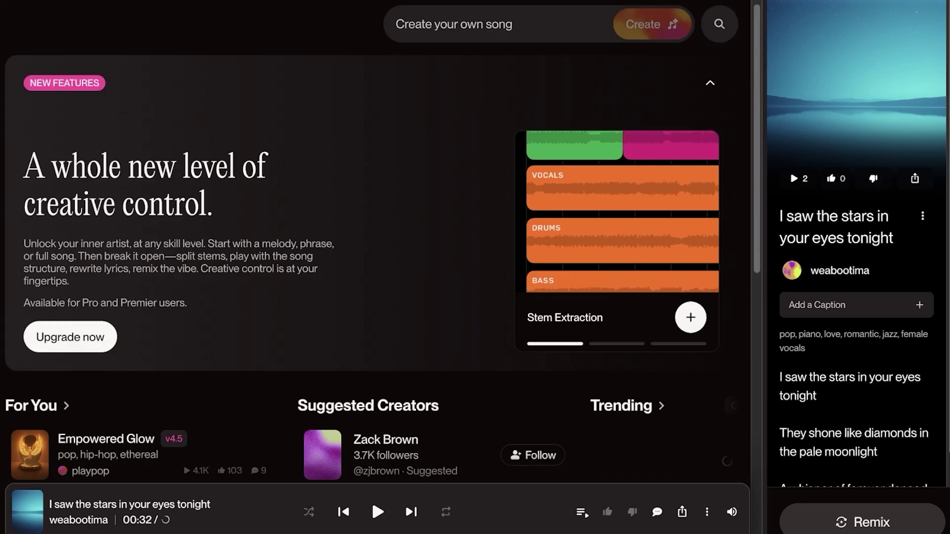